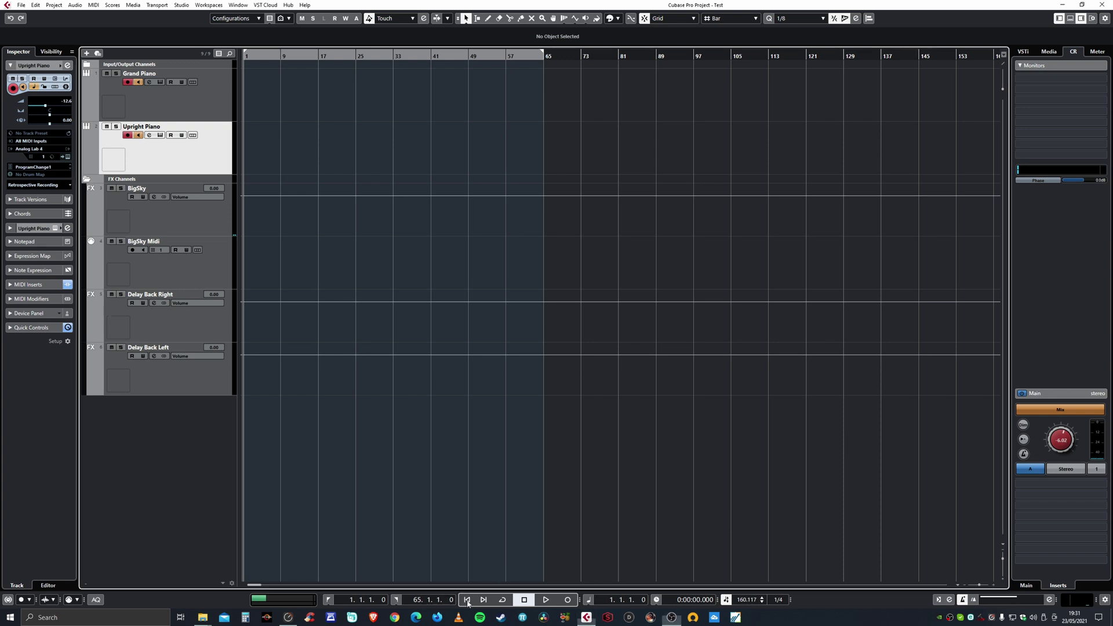
- Record a MIDI performance simultaneously onto the Grand Piano and Upright Piano tracks, stopping at about bar 56
left_click(568, 601)
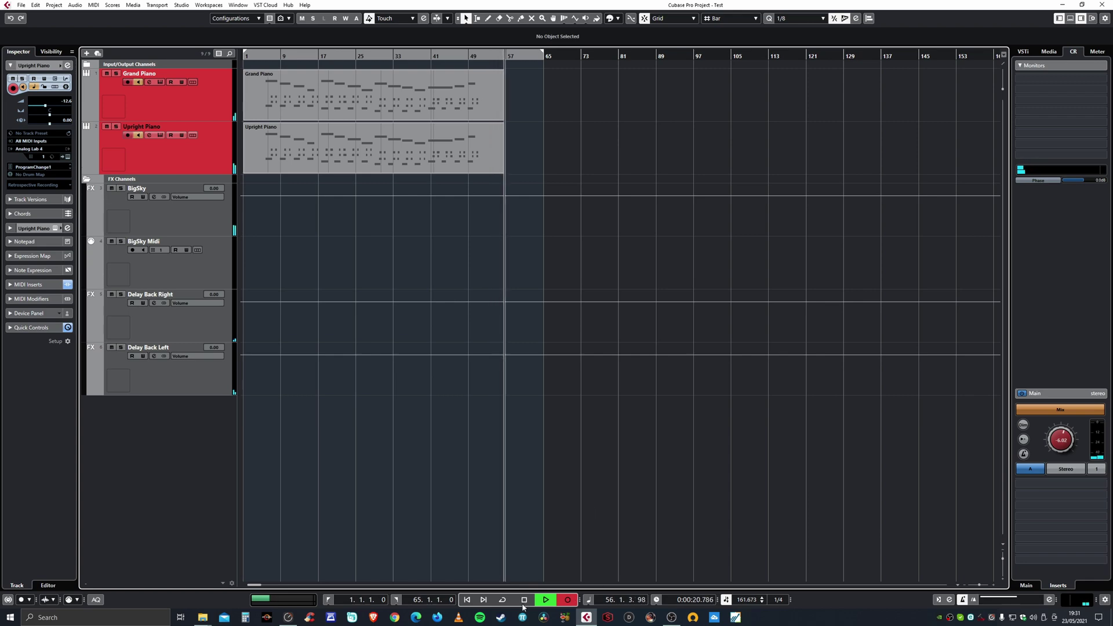
key("space")
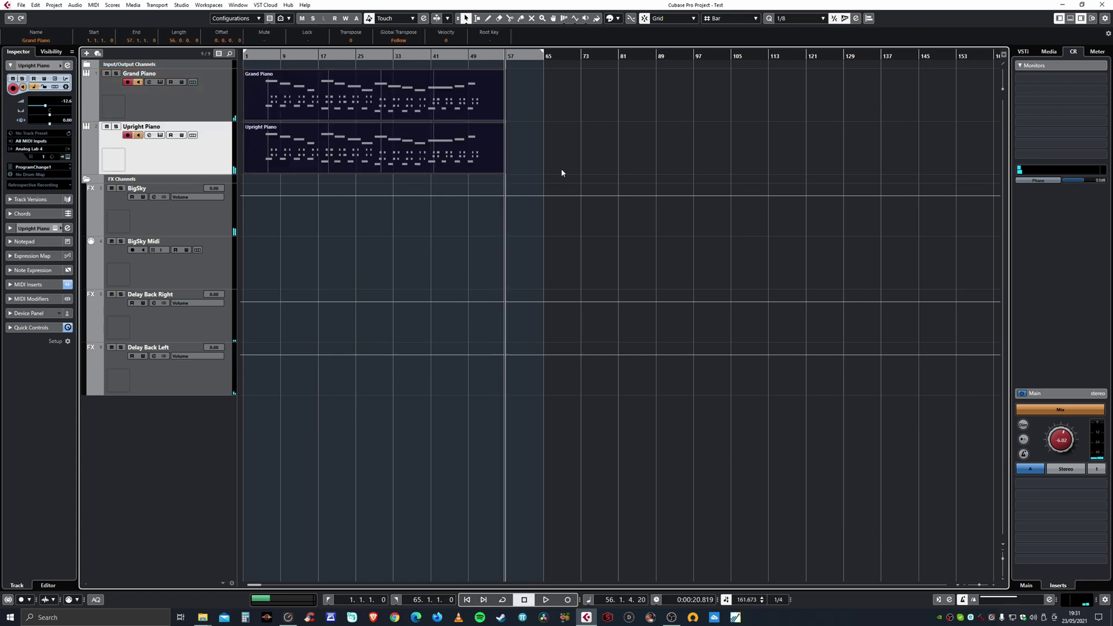
- Examine the recorded piano notes against the bar grid in the Key Editor, from the first to the last bars
double_click(311, 155)
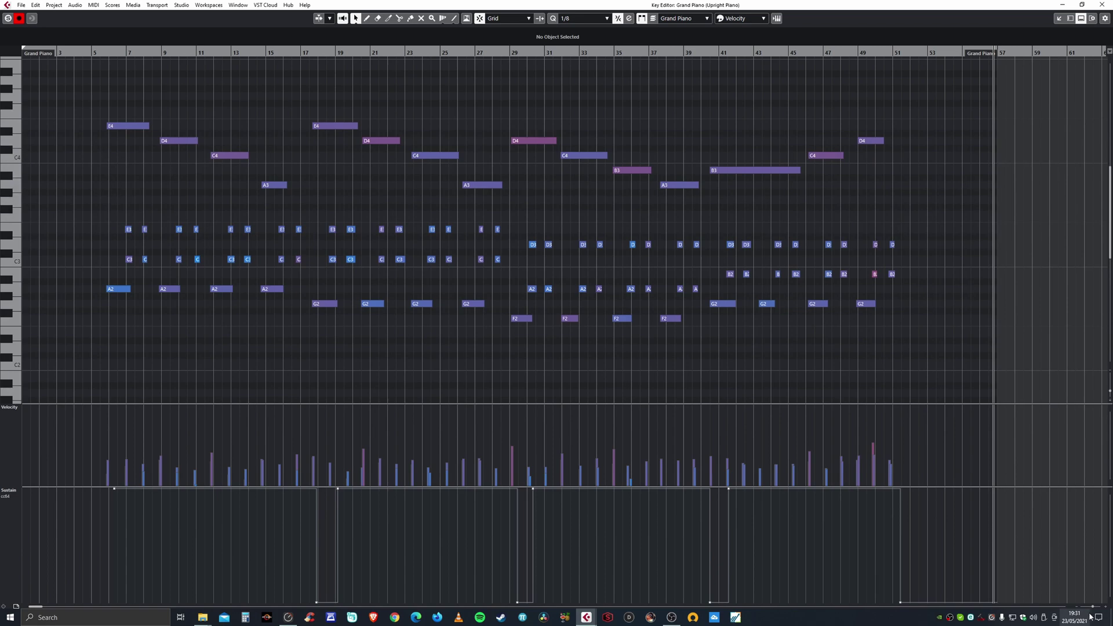
left_click(1106, 607)
scroll(499, 191, "left", 10)
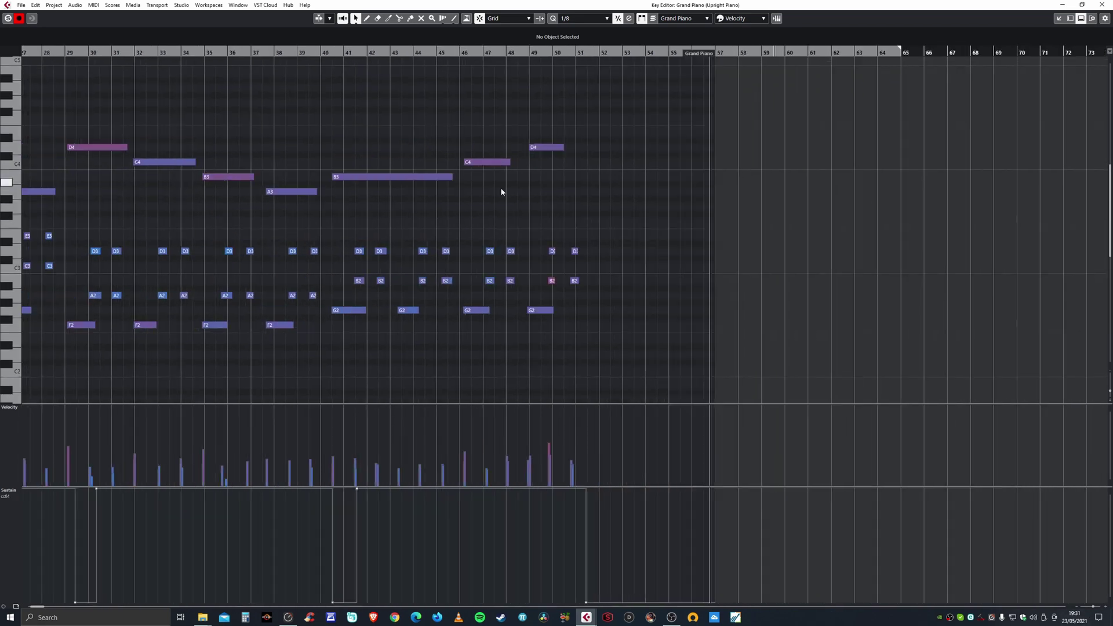
scroll(499, 192, "up", 2)
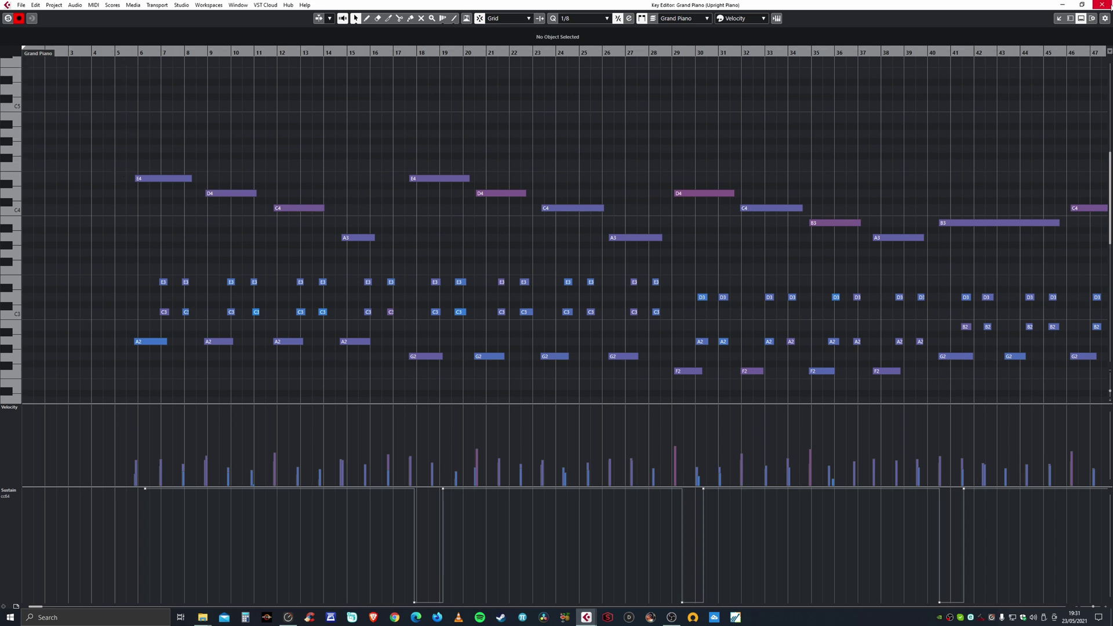
left_click(1101, 5)
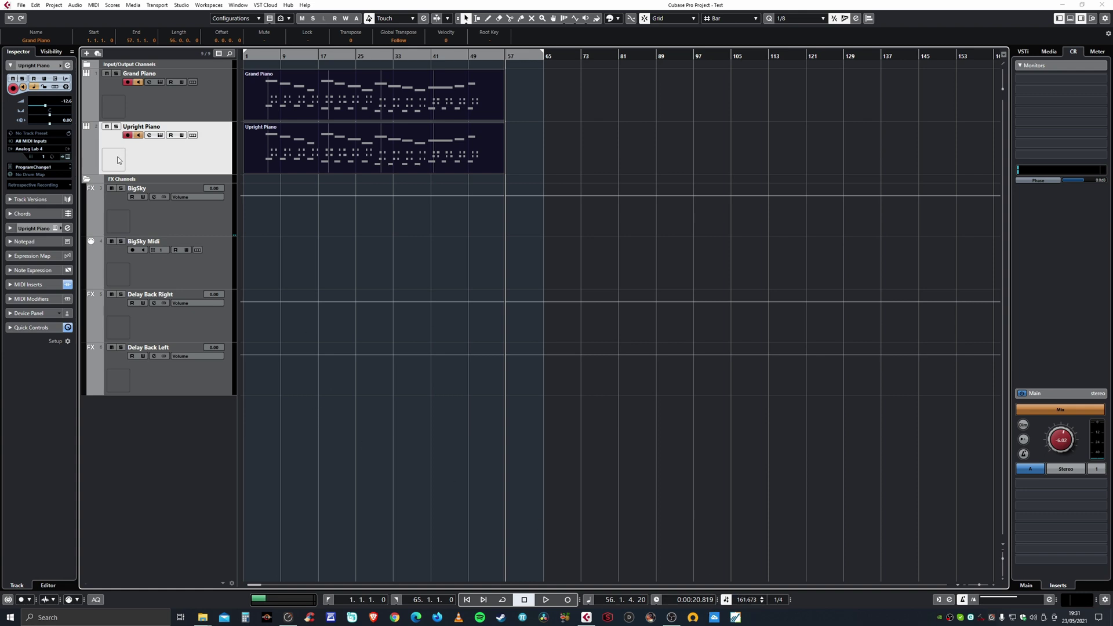
- Remove the second dearVR MICRO insert from the Upright Piano channel
left_click(68, 66)
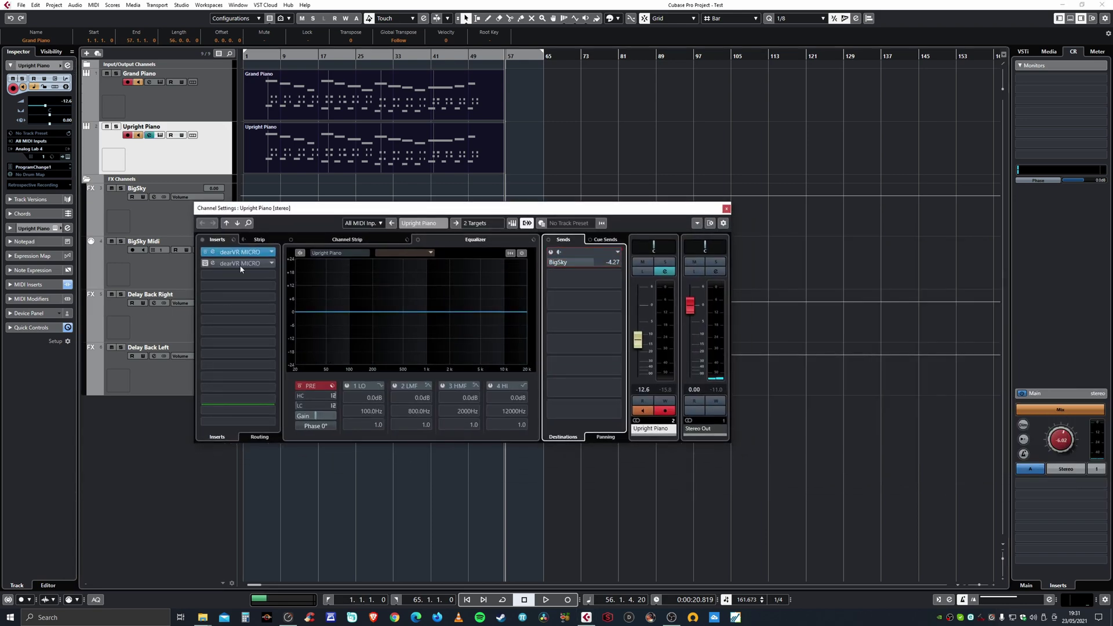
left_click(270, 264)
left_click(275, 280)
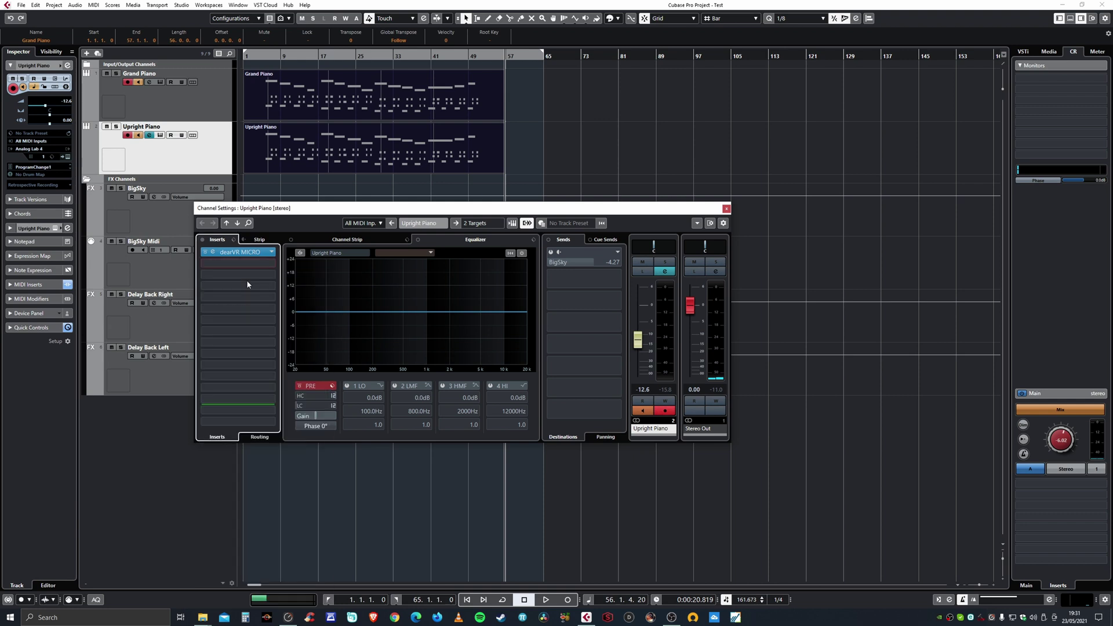
left_click(726, 209)
- Switch off the Grand Piano channel's sends to BigSky, Delay Back Right and Delay Back Left
left_click(168, 101)
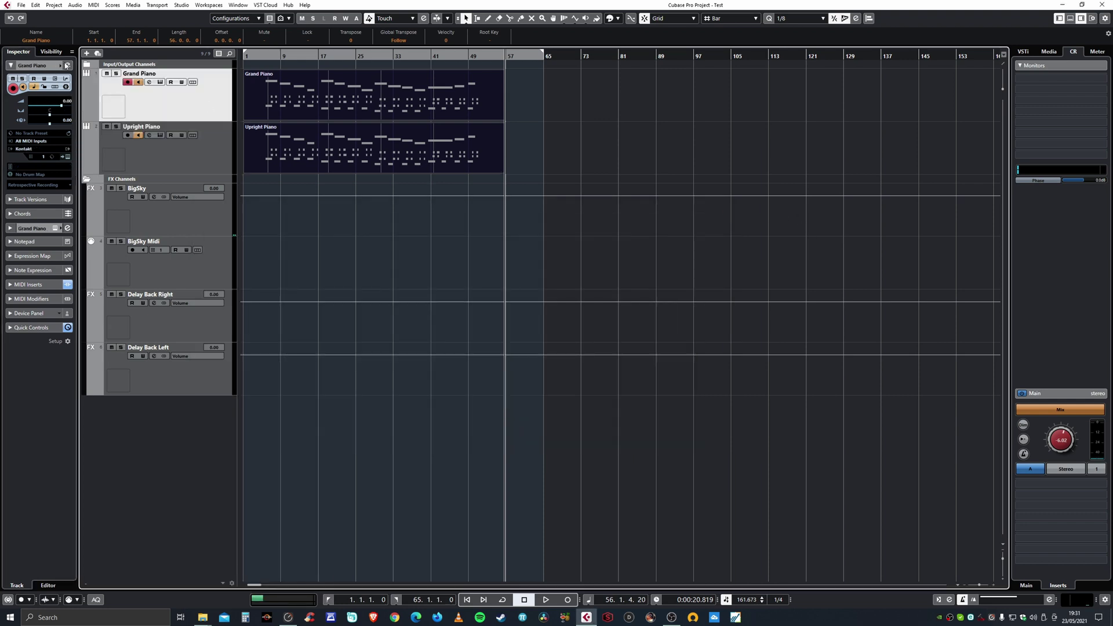
left_click(67, 65)
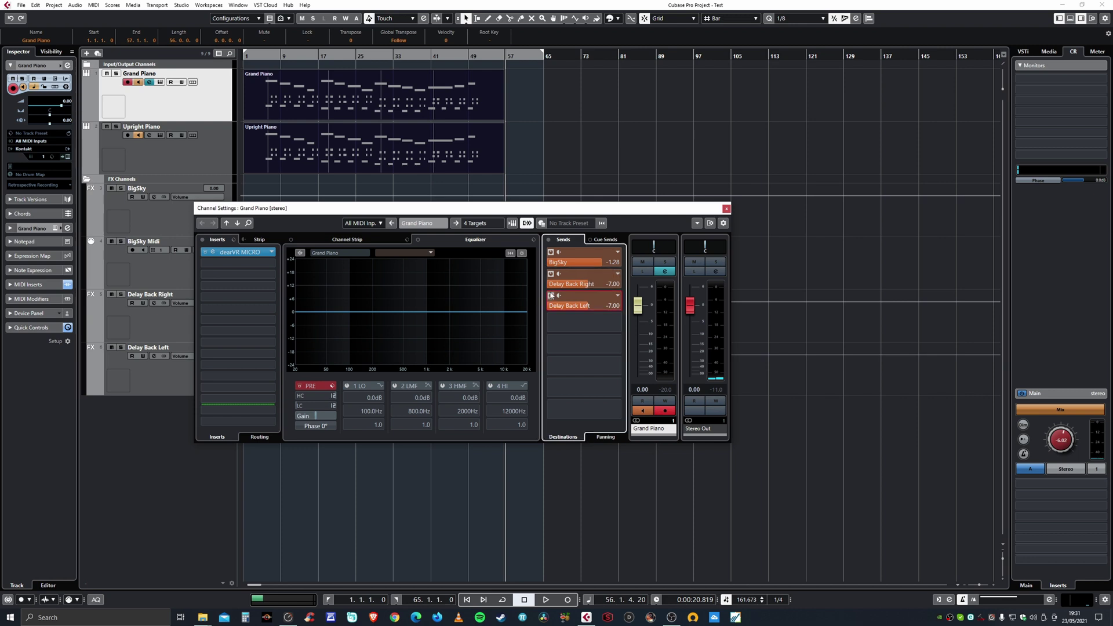
left_click(551, 296)
left_click(551, 274)
left_click(551, 252)
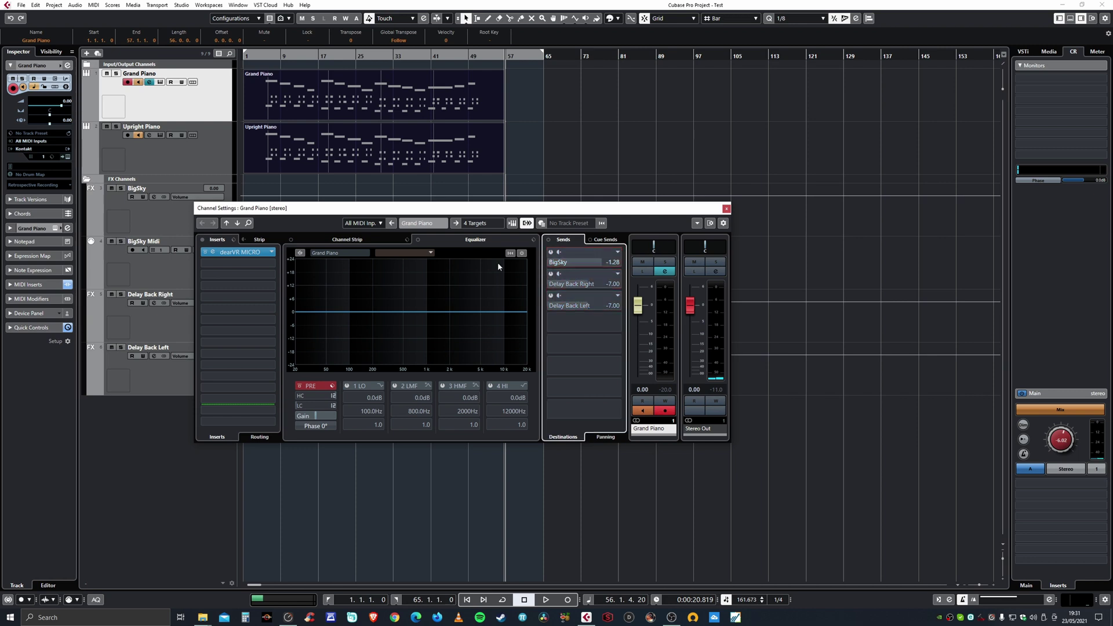
left_click(206, 258)
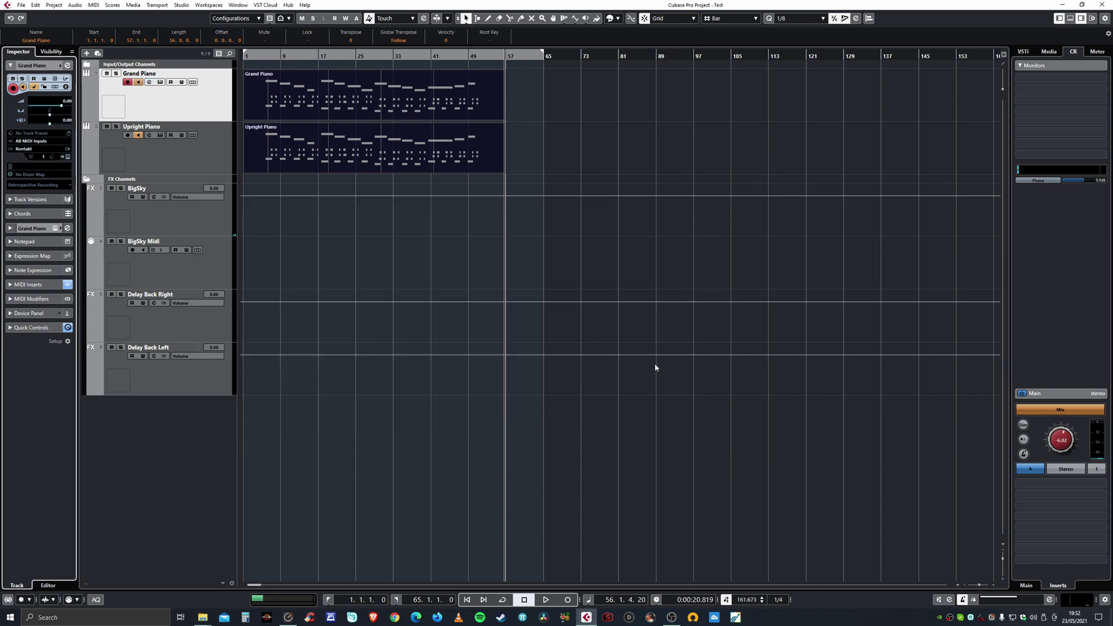
left_click(727, 208)
- Play back the recorded piano parts from the project start and stop after about 16 bars
left_click(467, 600)
left_click(545, 599)
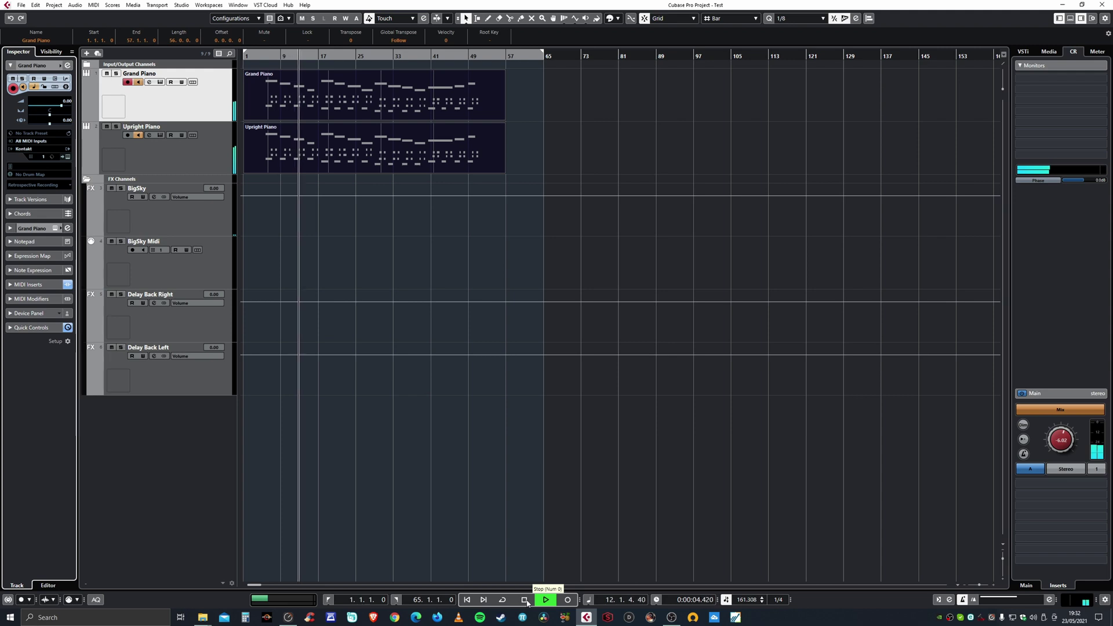
left_click(525, 600)
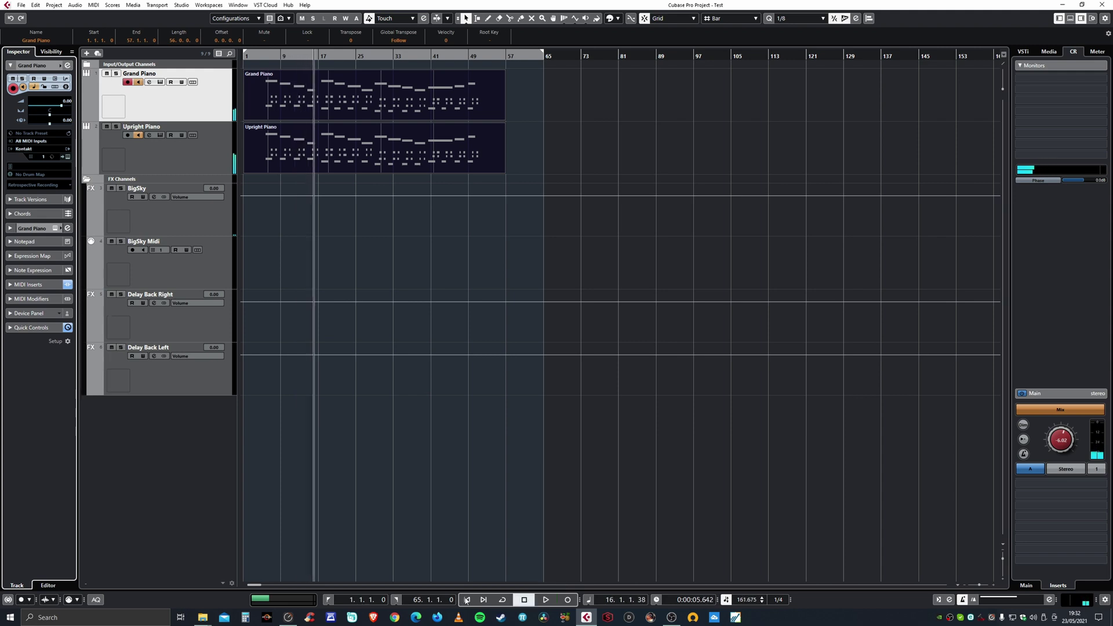
- Export the Stereo Out channel between the locators as an audio mixdown named Test, in 48 kHz, 24-bit Wave format
left_click(21, 5)
mouse_move(68, 141)
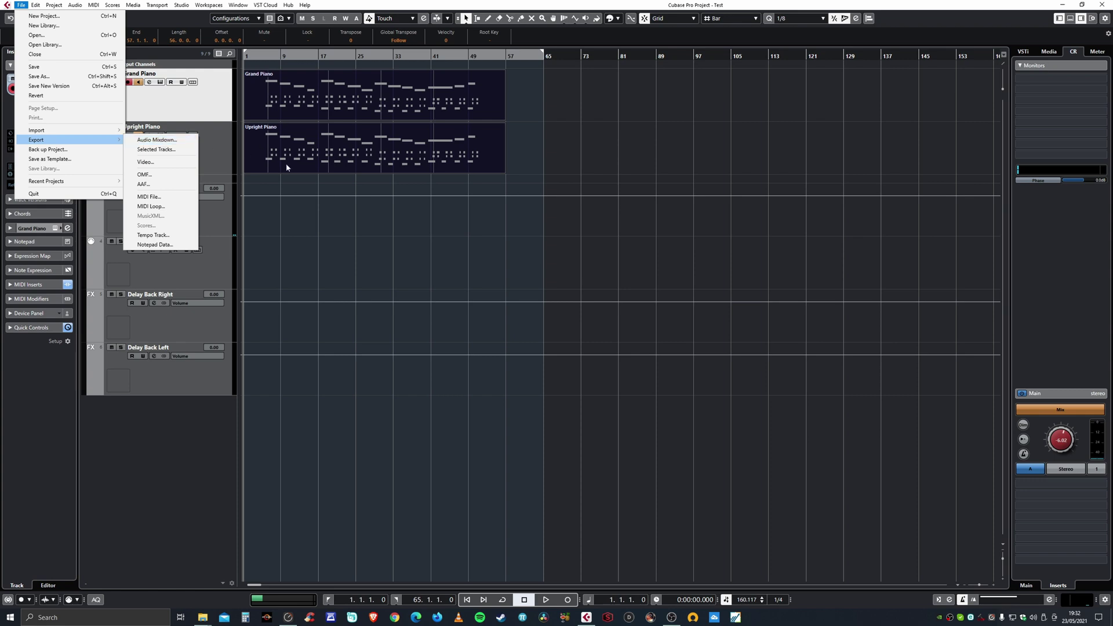
left_click(172, 141)
left_click_drag(736, 157, 400, 160)
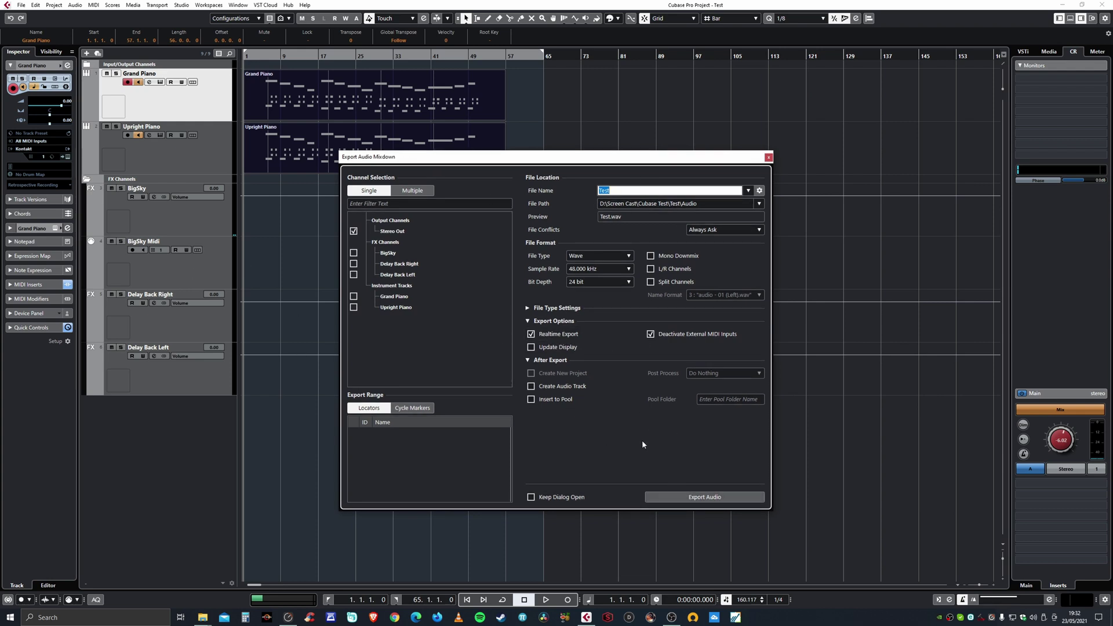
left_click(704, 498)
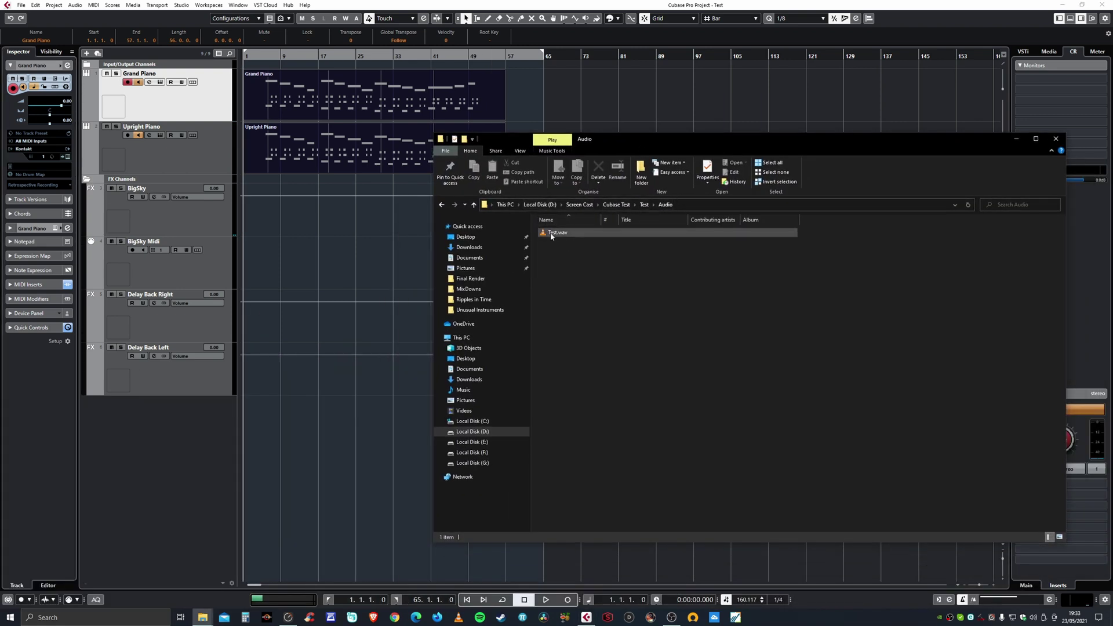
- Bring Test.wav from the project's Audio folder onto a new audio track and align its event with the start of bar 1
left_click_drag(551, 235, 248, 427)
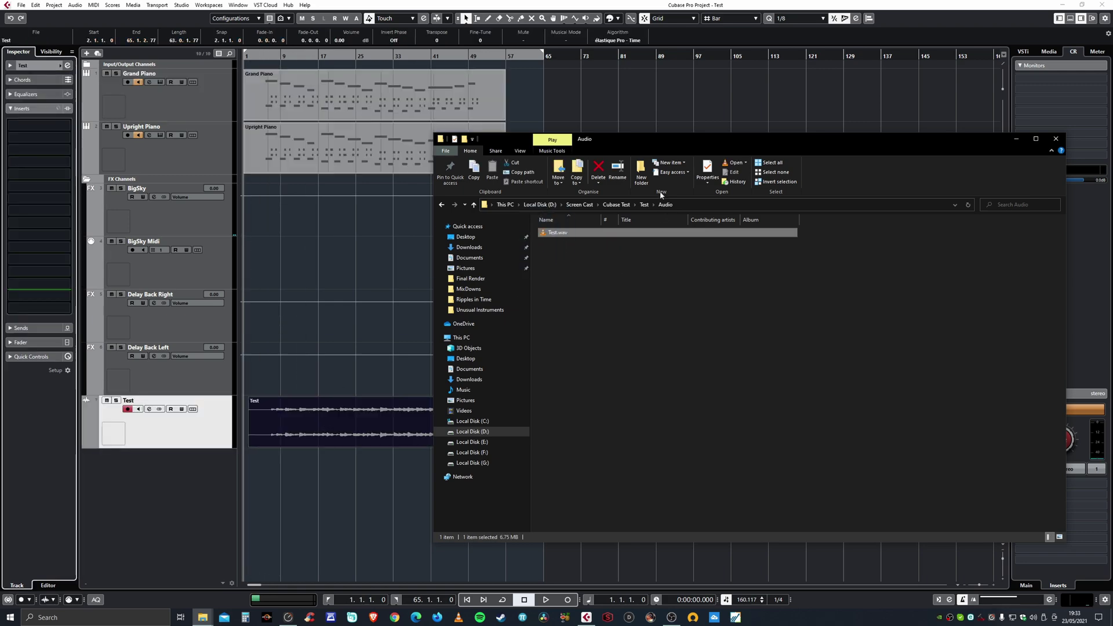
left_click_drag(659, 136, 660, 111)
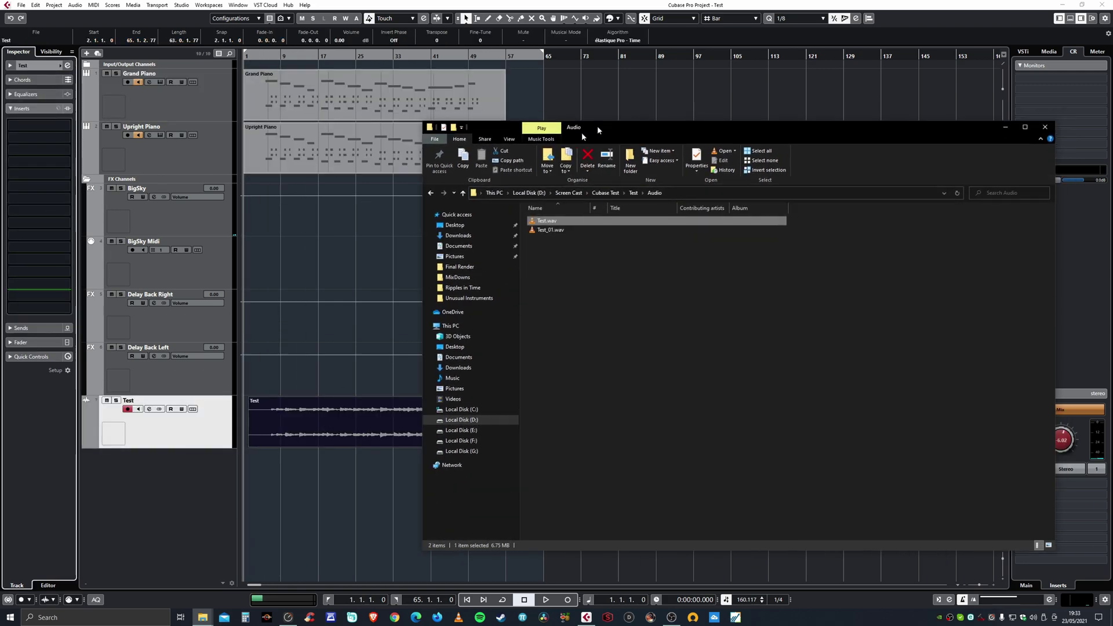
key("alt+Tab")
left_click_drag(303, 416, 280, 414)
key("Delete")
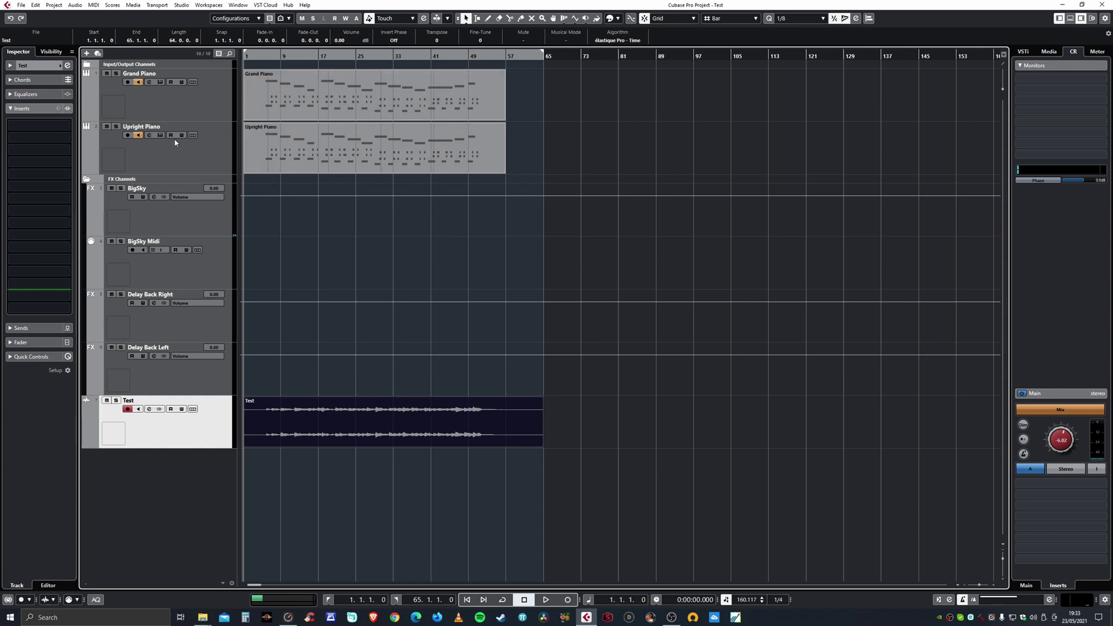
- Run Tempo Detection on the Test audio event to analyze its tempo
left_click(174, 101)
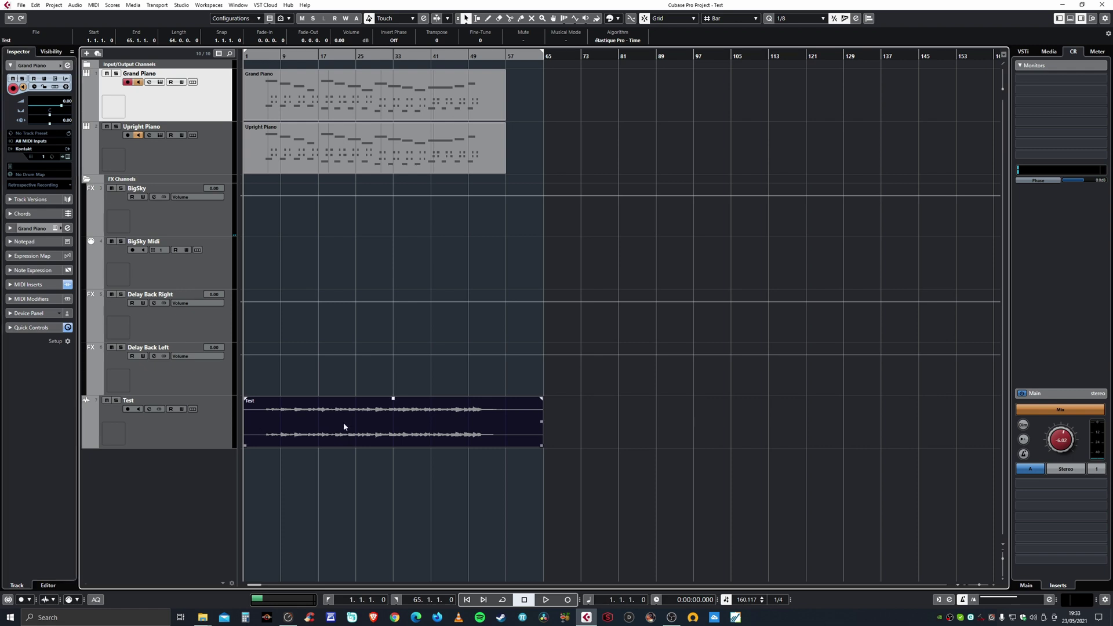
left_click(49, 5)
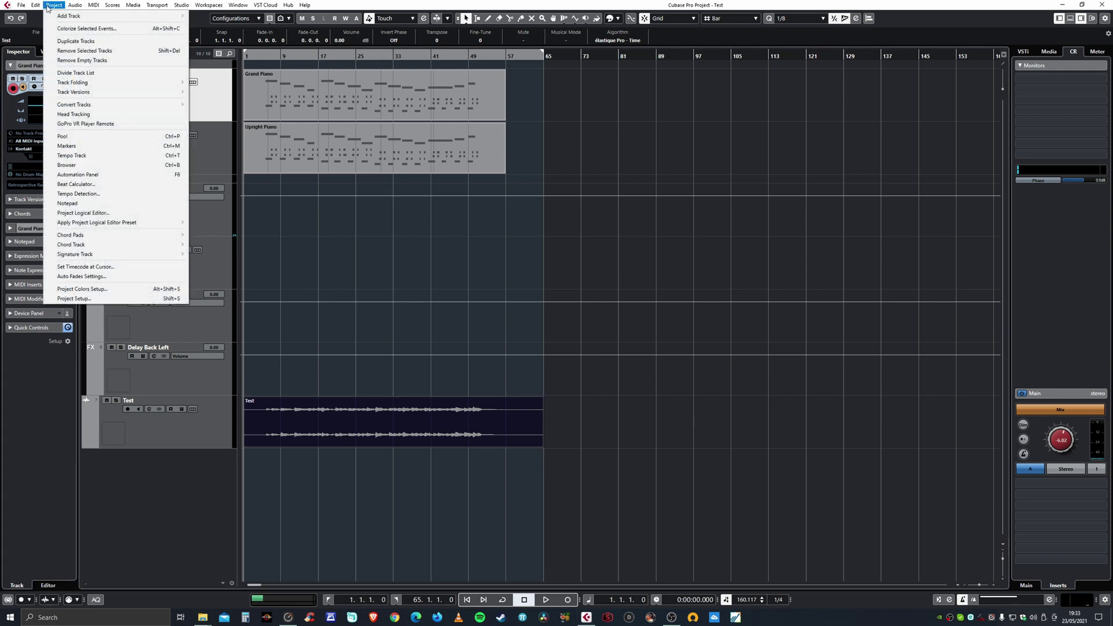
left_click(86, 195)
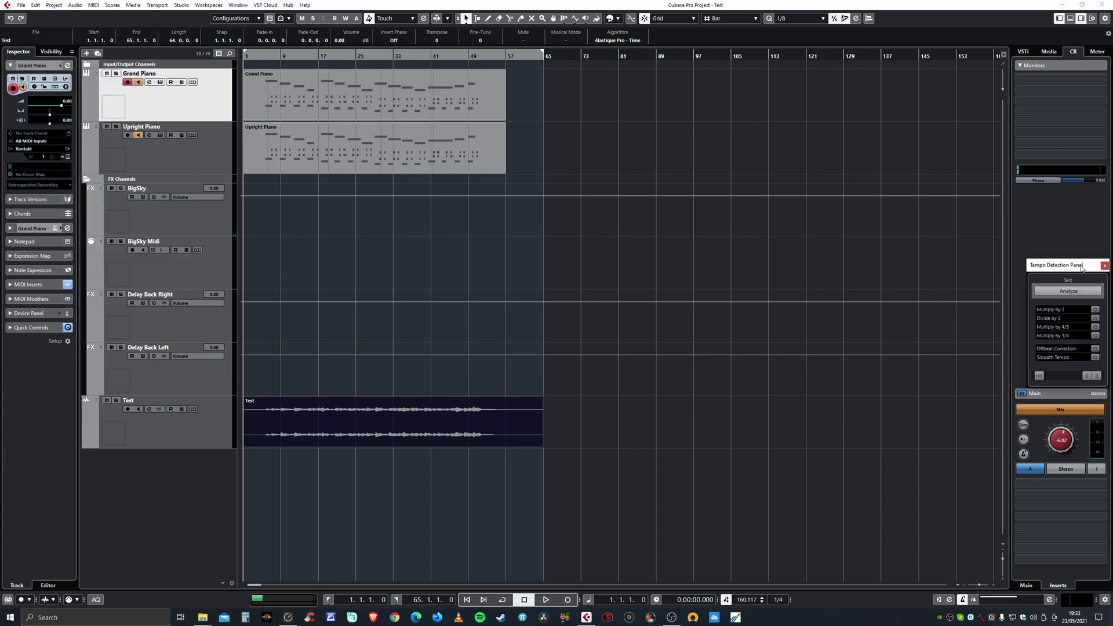
left_click_drag(1082, 268, 508, 216)
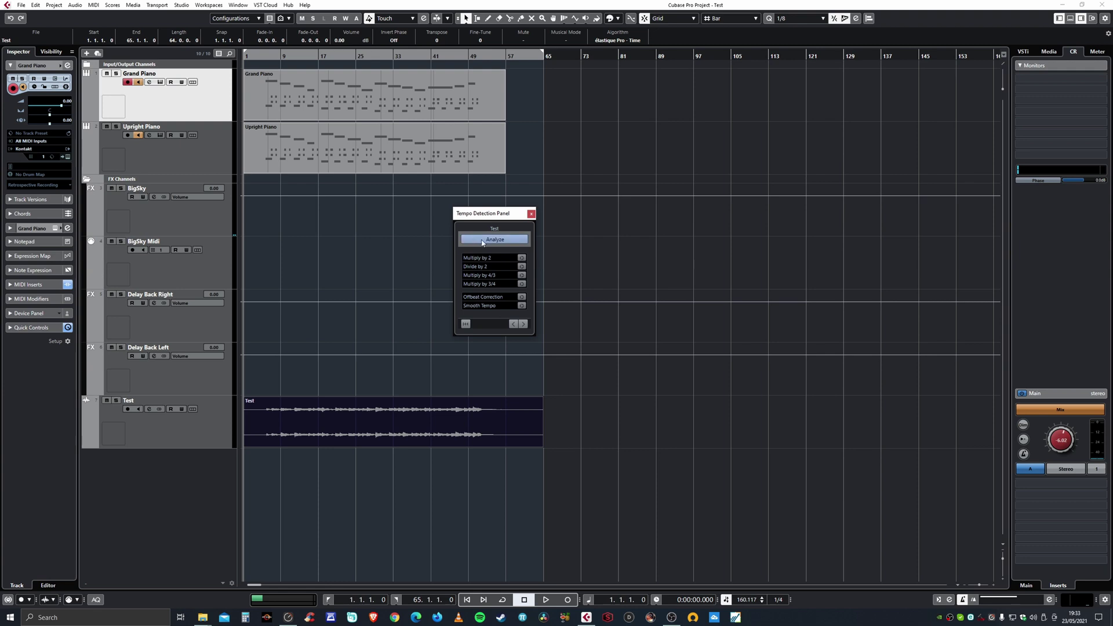
left_click(495, 239)
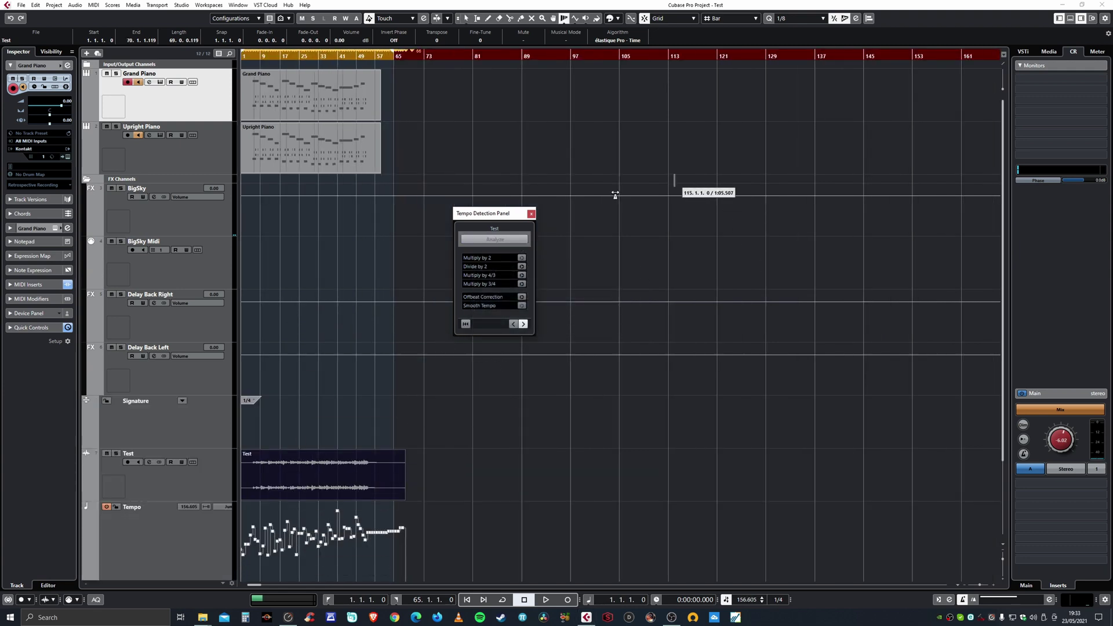
- Close the Tempo Detection Panel, move the Tempo track above the Grand Piano track and return to the object selection tool
left_click(531, 213)
left_click_drag(166, 519, 175, 69)
key("1")
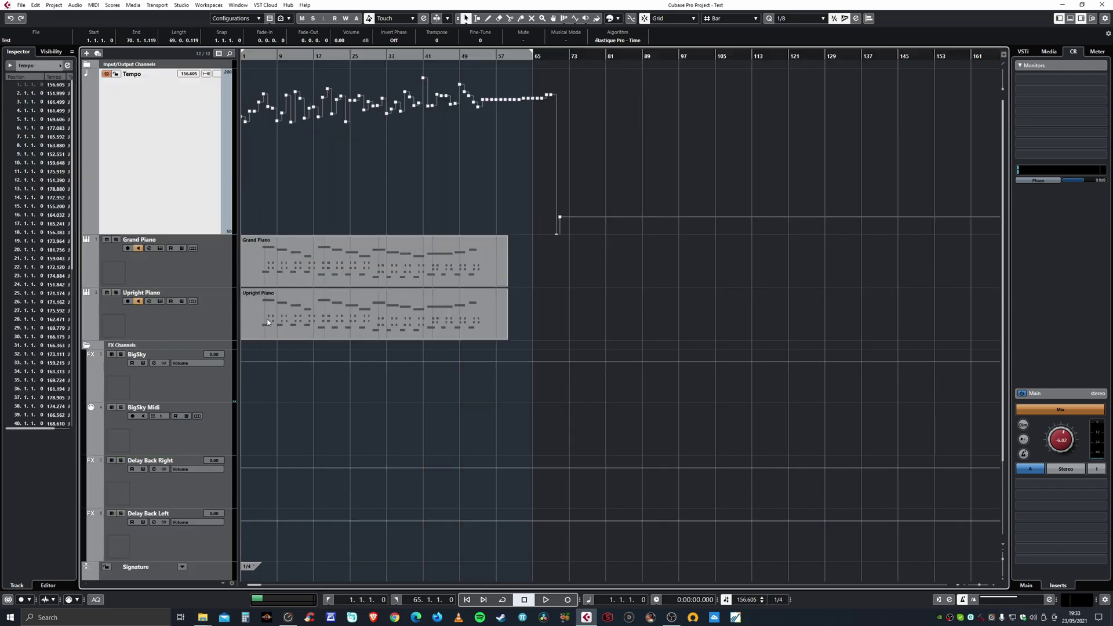
- Examine how the Upright Piano notes line up with the detected tempo grid in the Key Editor
double_click(313, 308)
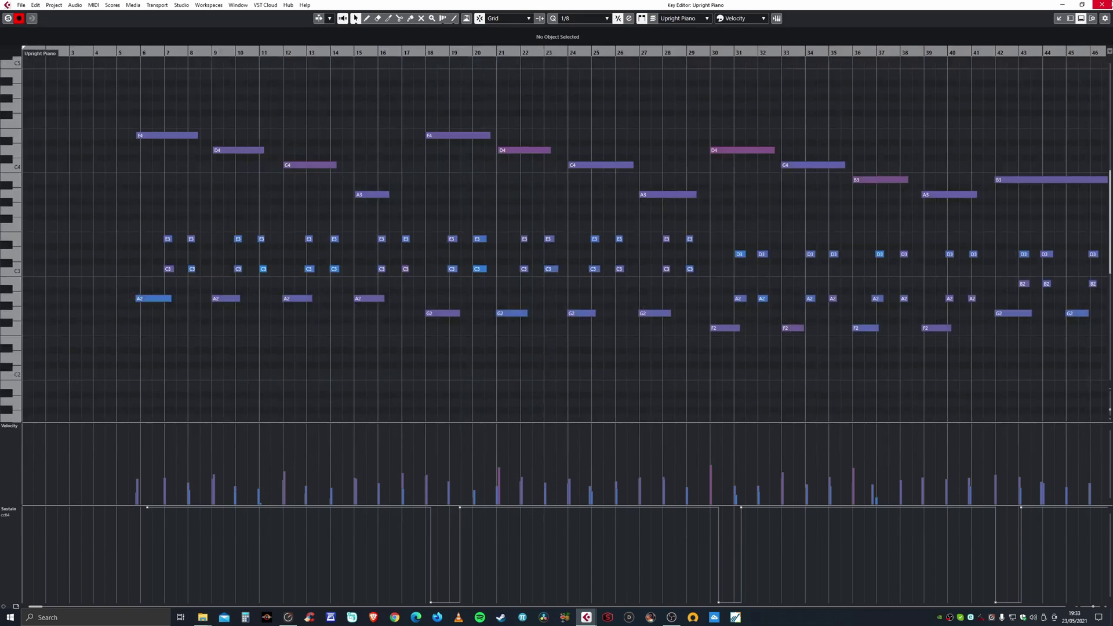
left_click(1108, 4)
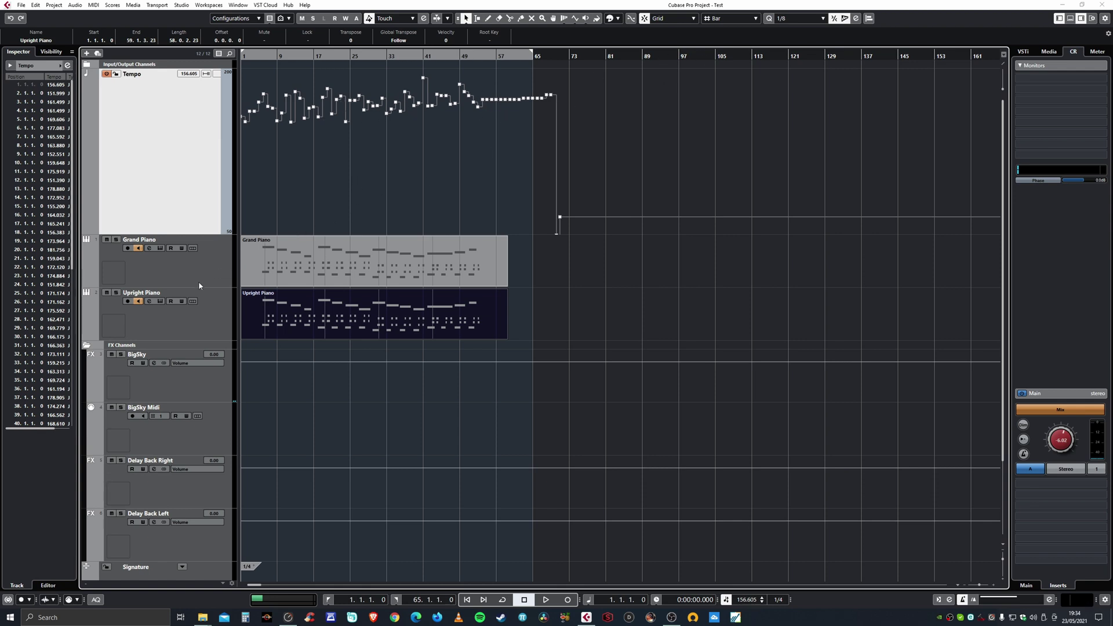
left_click(148, 279)
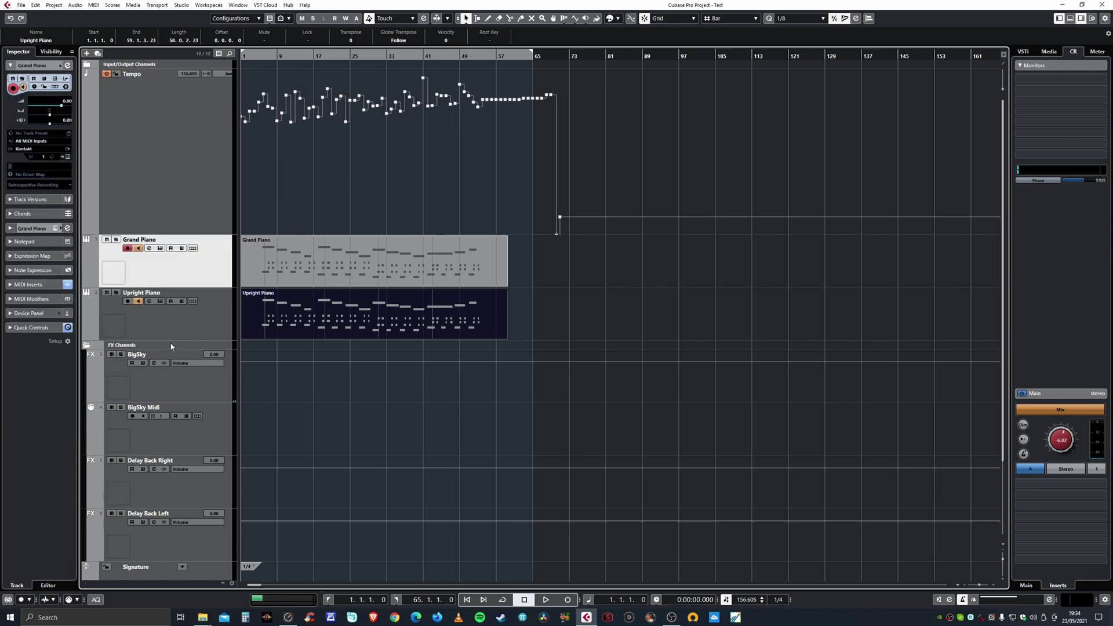
left_click(303, 319)
- Reduce the Tempo track's height and select its detected tempo points from bar 1 up to the final tempo drop
left_click_drag(186, 235, 186, 199)
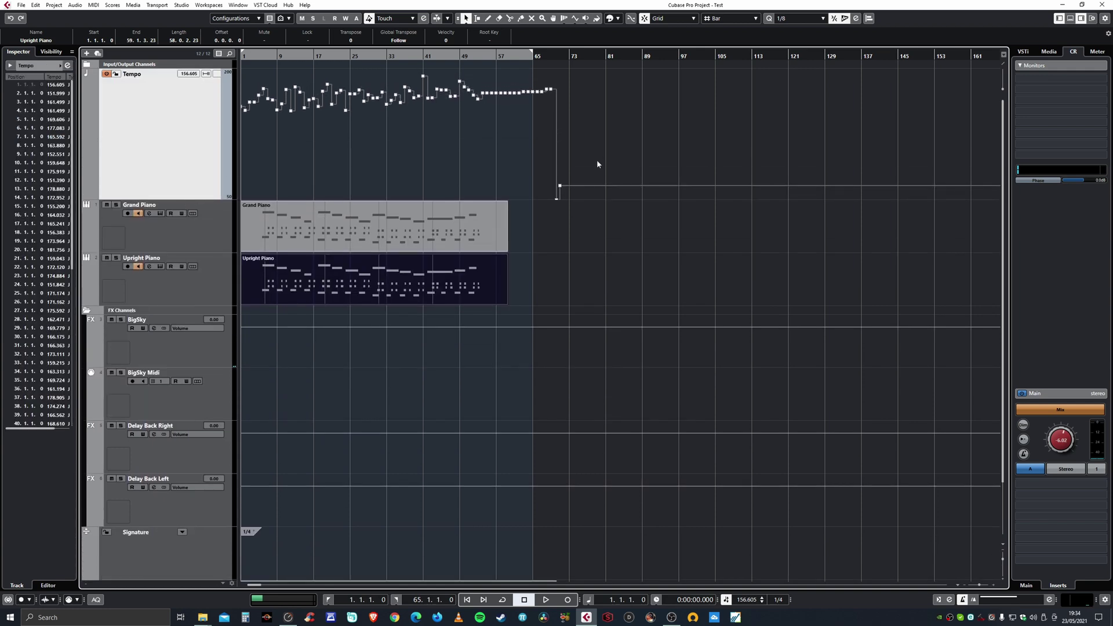
left_click_drag(598, 164, 237, 70)
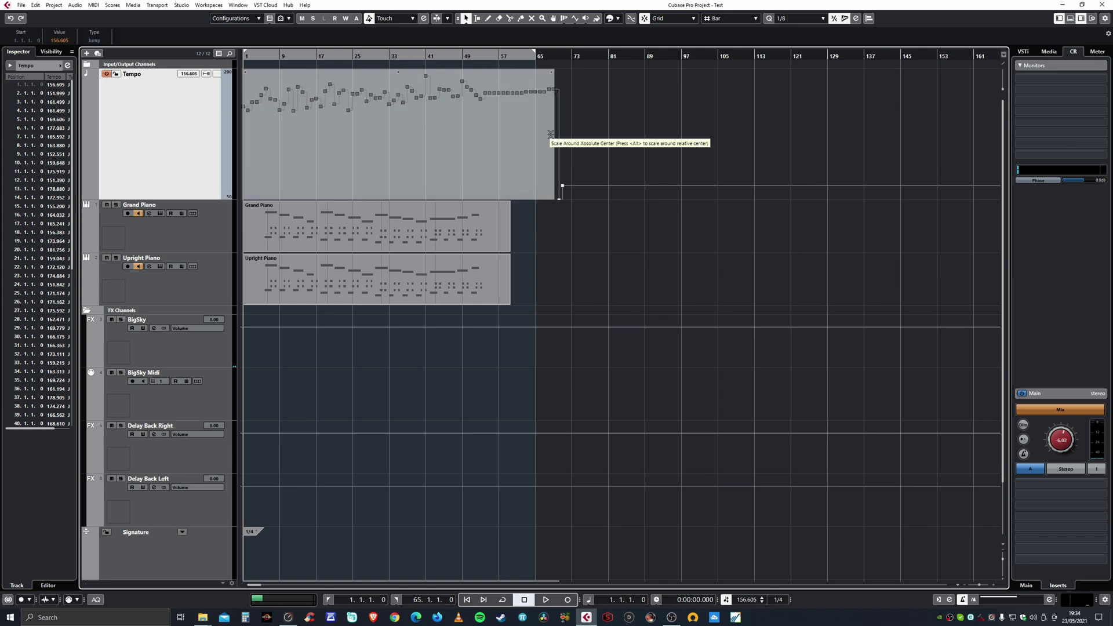
left_click_drag(551, 135, 549, 170)
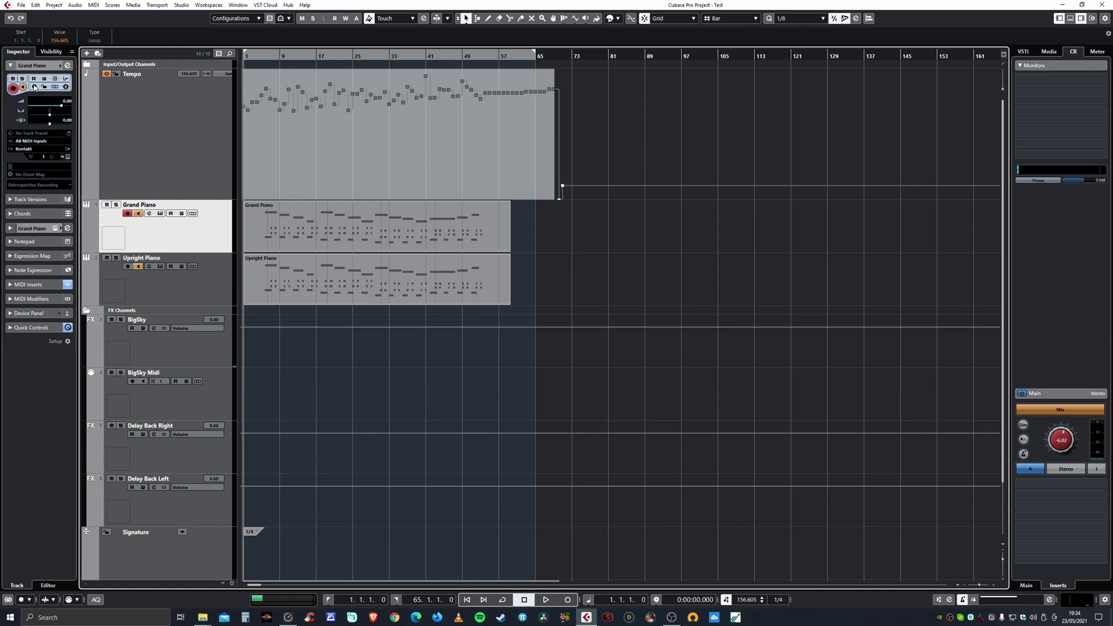
- Switch the Grand Piano and Upright Piano tracks from linear to musical time base
left_click(34, 88)
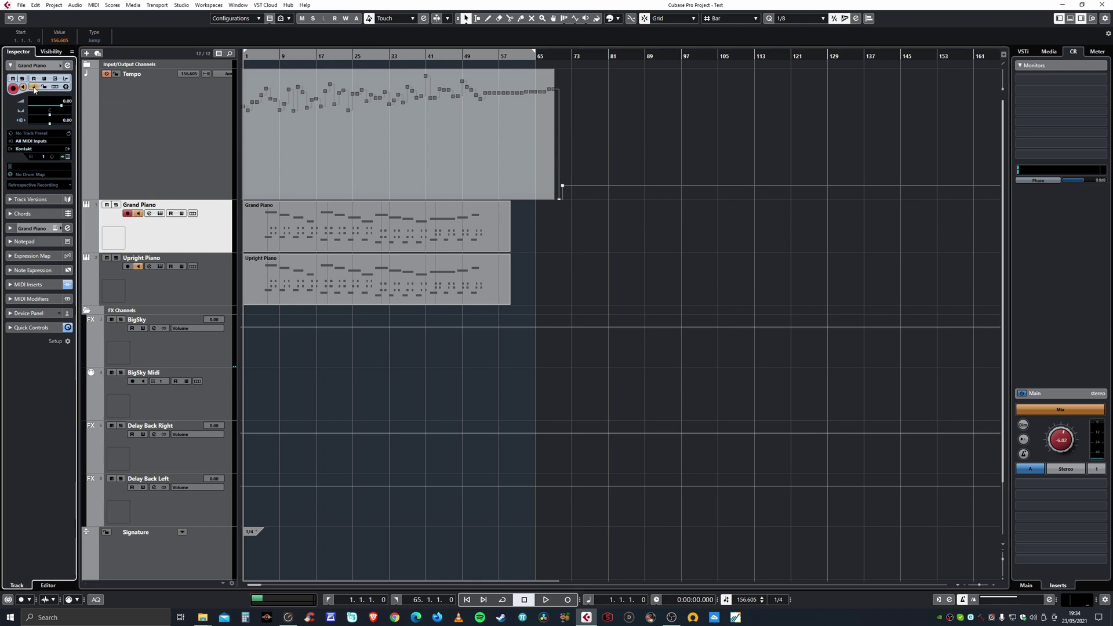
left_click(186, 293)
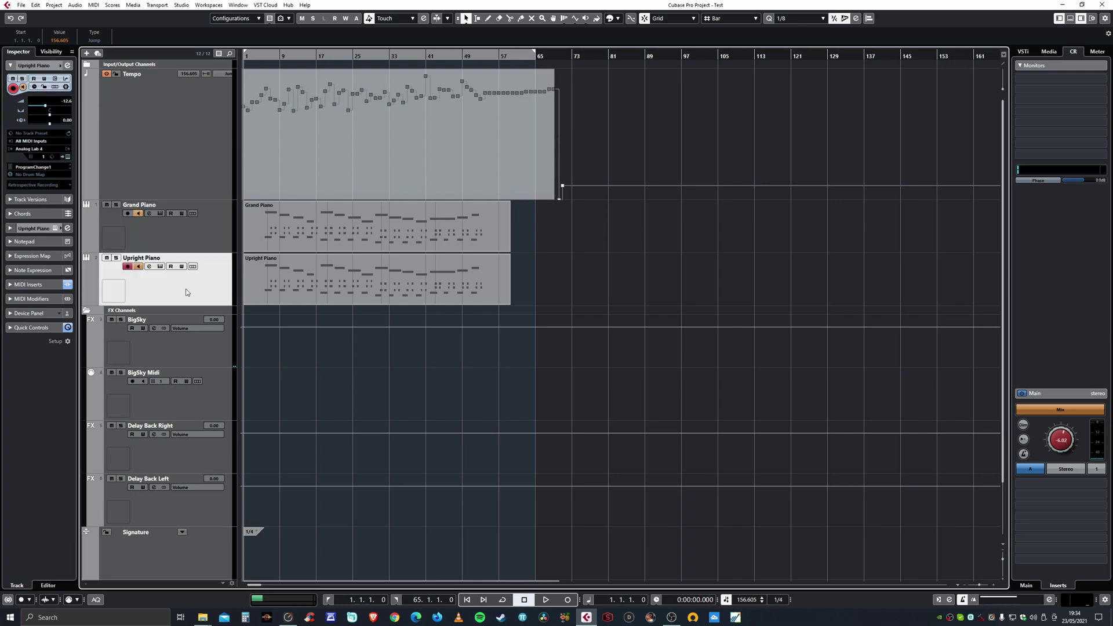
left_click(34, 87)
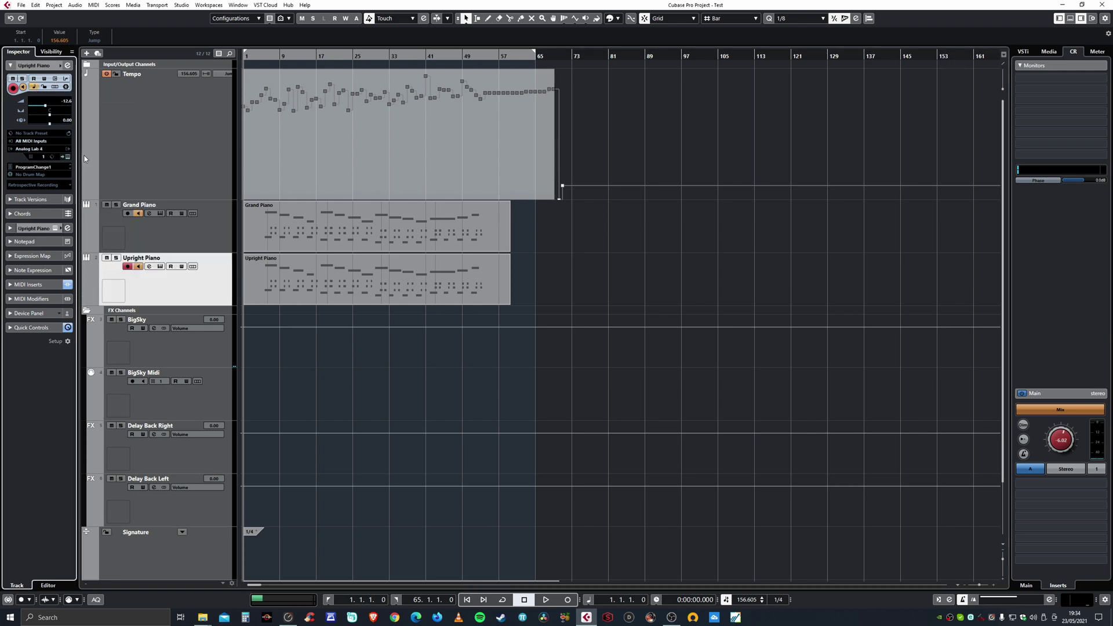
- Select the tempo points up to the final drop, flatten them to about 125 BPM and play back the result
left_click(217, 199)
left_click_drag(603, 172, 226, 71)
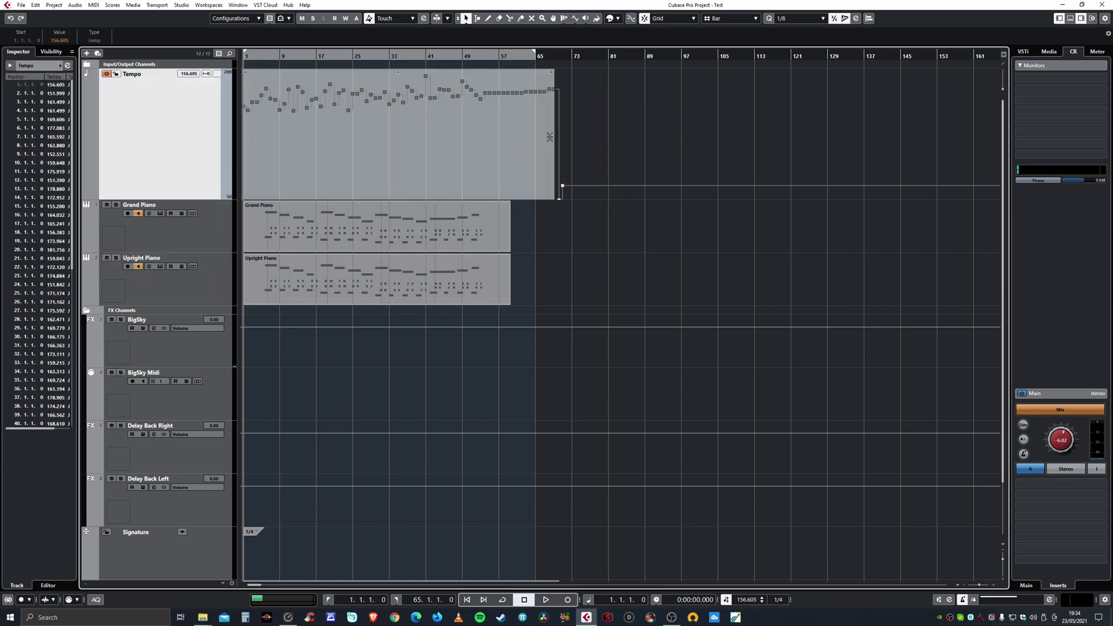
left_click_drag(549, 133, 570, 365)
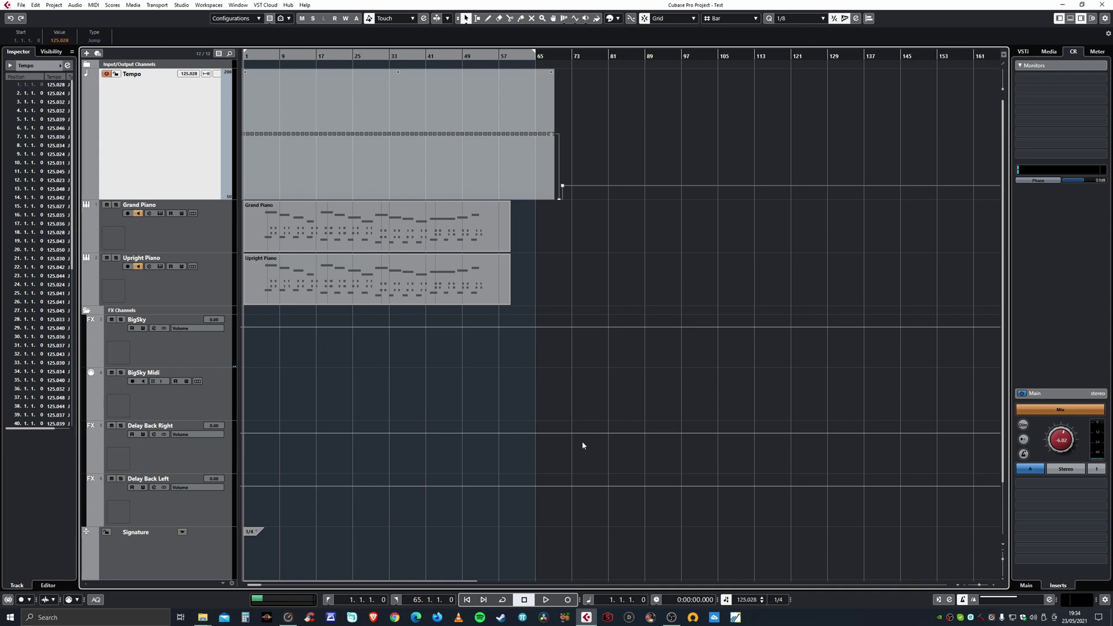
left_click(544, 599)
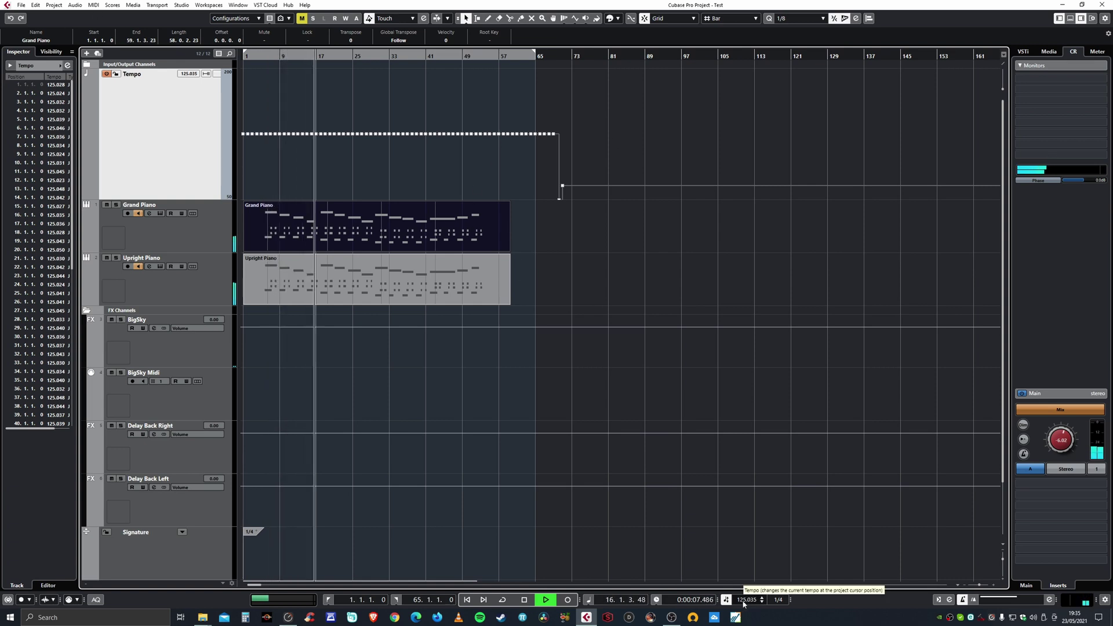
key("space")
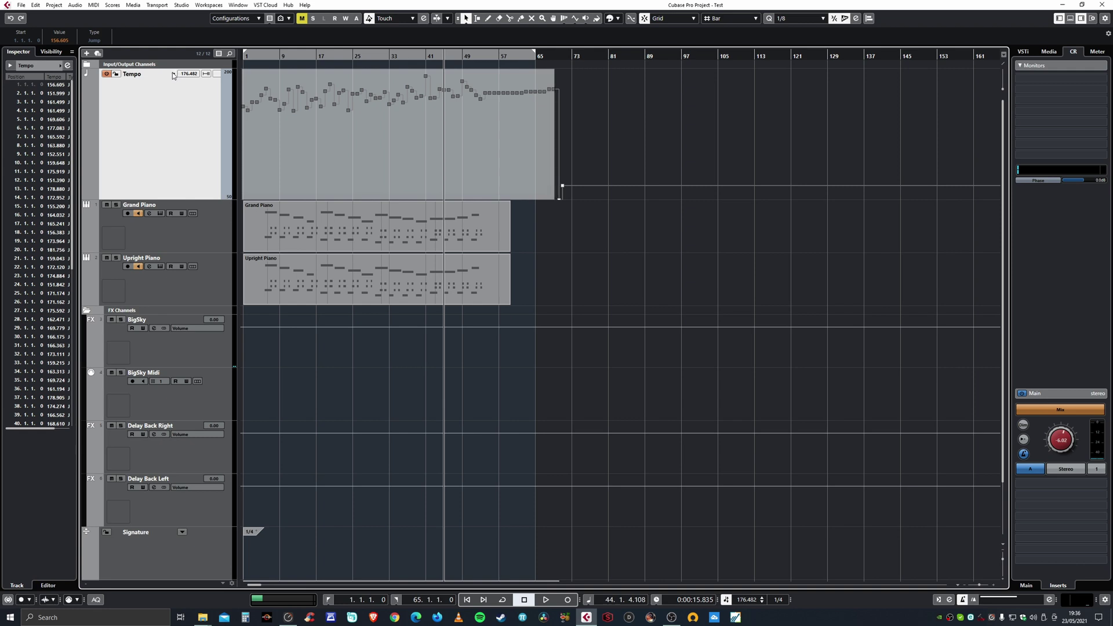
- Duplicate the Tempo track version and compare v1 with v2, leaving v2 active
left_click(173, 76)
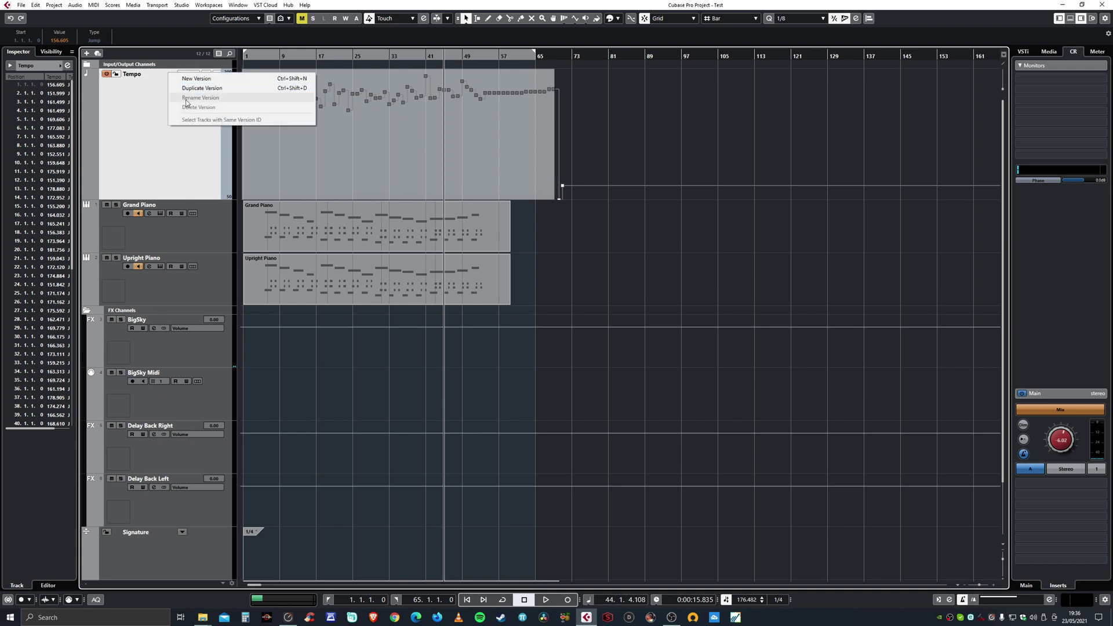
left_click(200, 88)
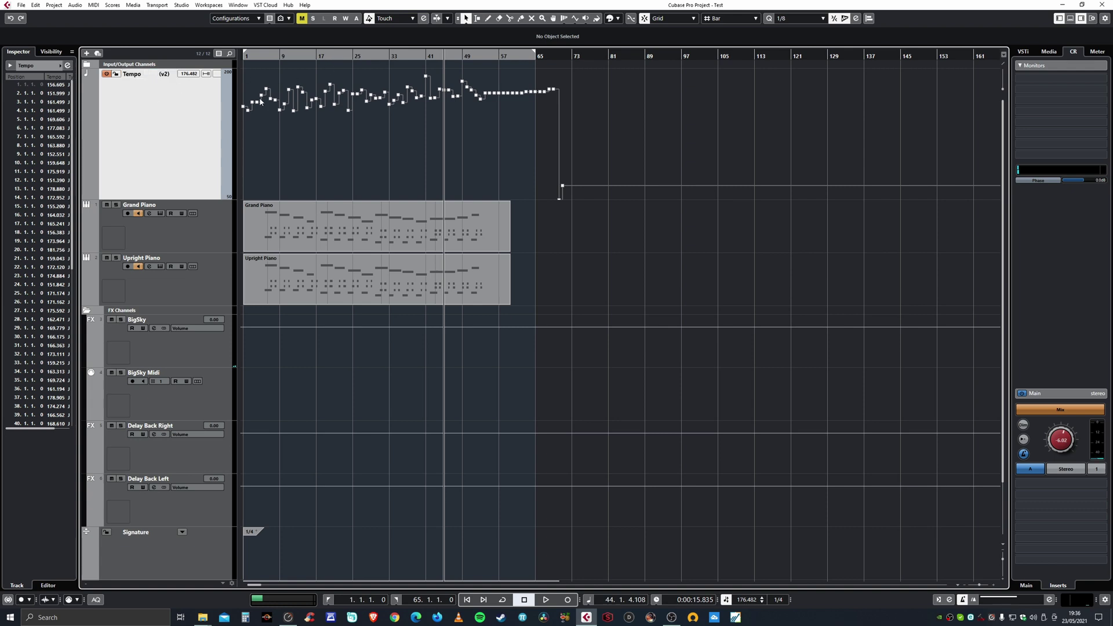
left_click(174, 74)
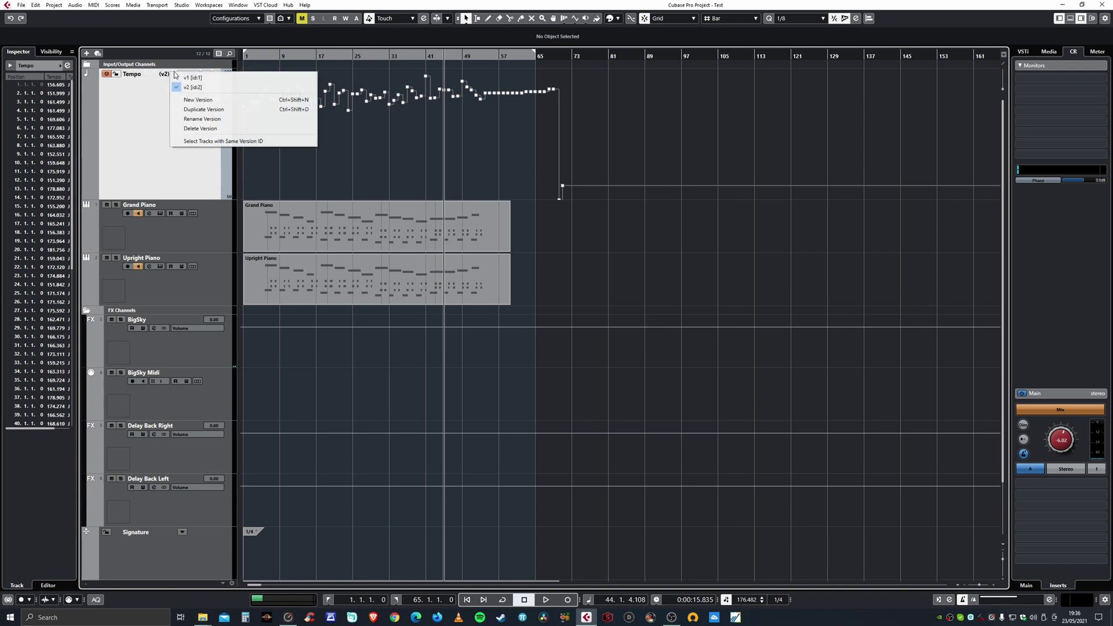
left_click(177, 79)
left_click(174, 73)
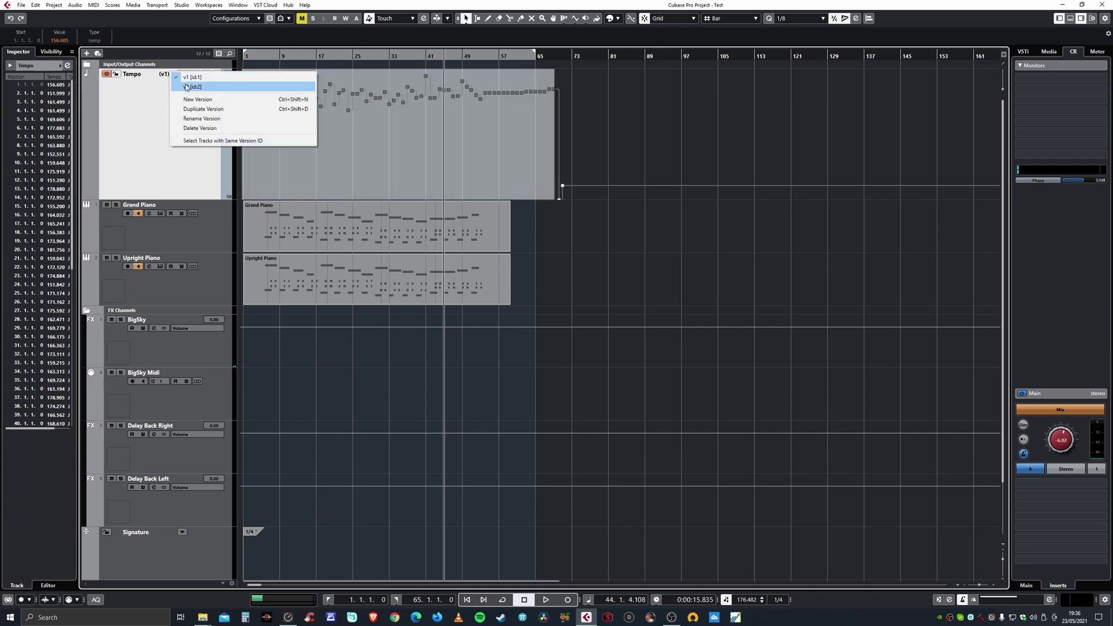
left_click(191, 87)
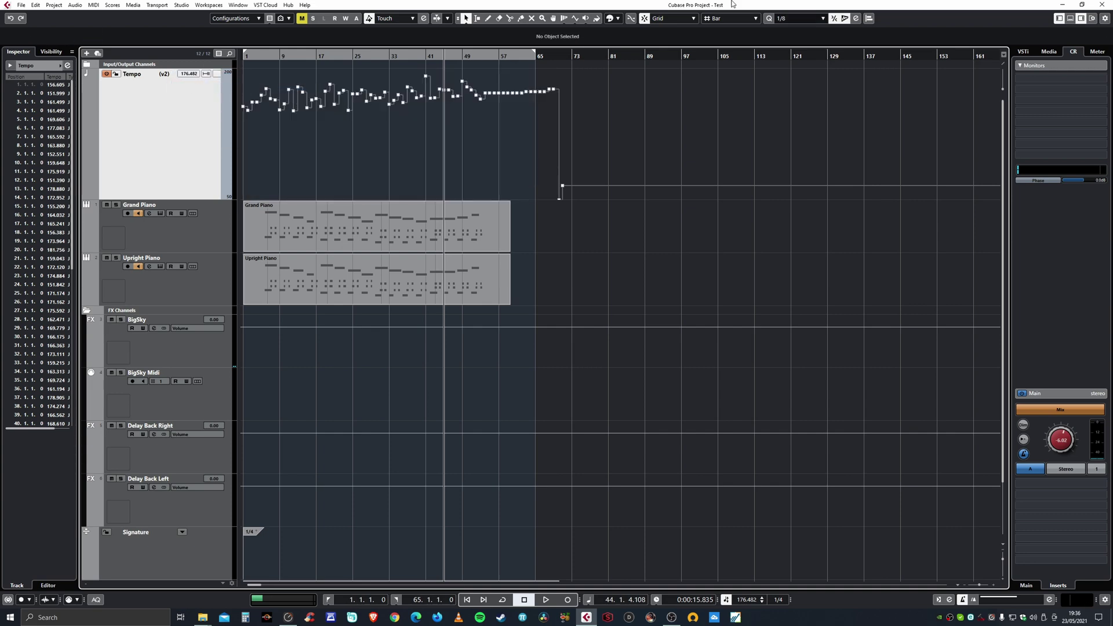
- Open the Grand Piano part in the Key Editor and quantize all its notes to the 1/8 preset
double_click(297, 221)
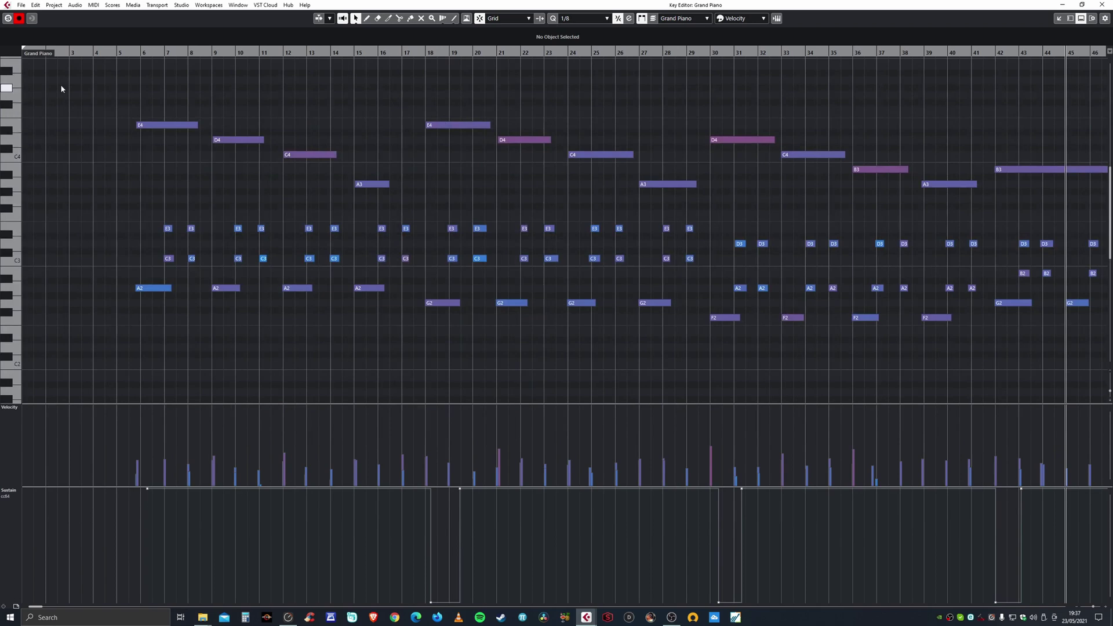
scroll(61, 89, "down", 5)
scroll(62, 89, "right", 5)
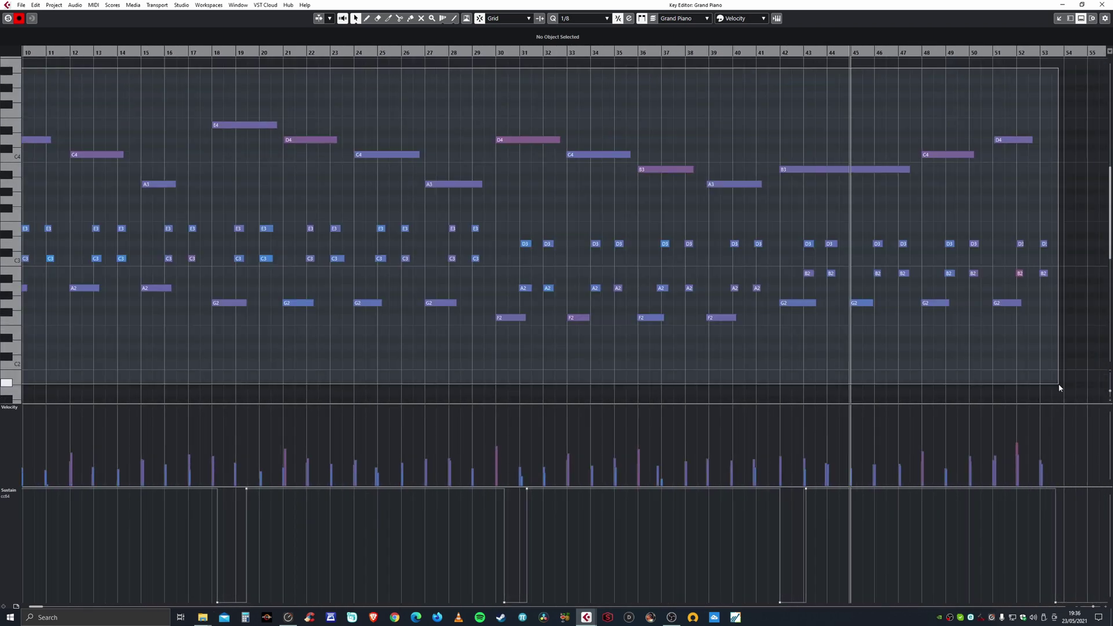
key("ctrl+a")
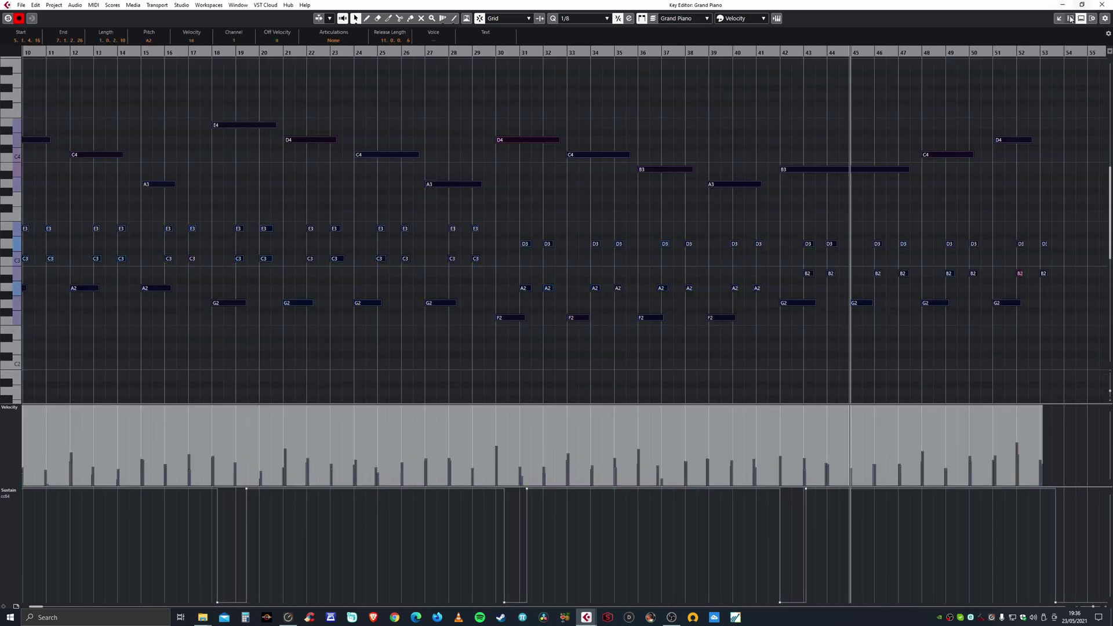
left_click(550, 19)
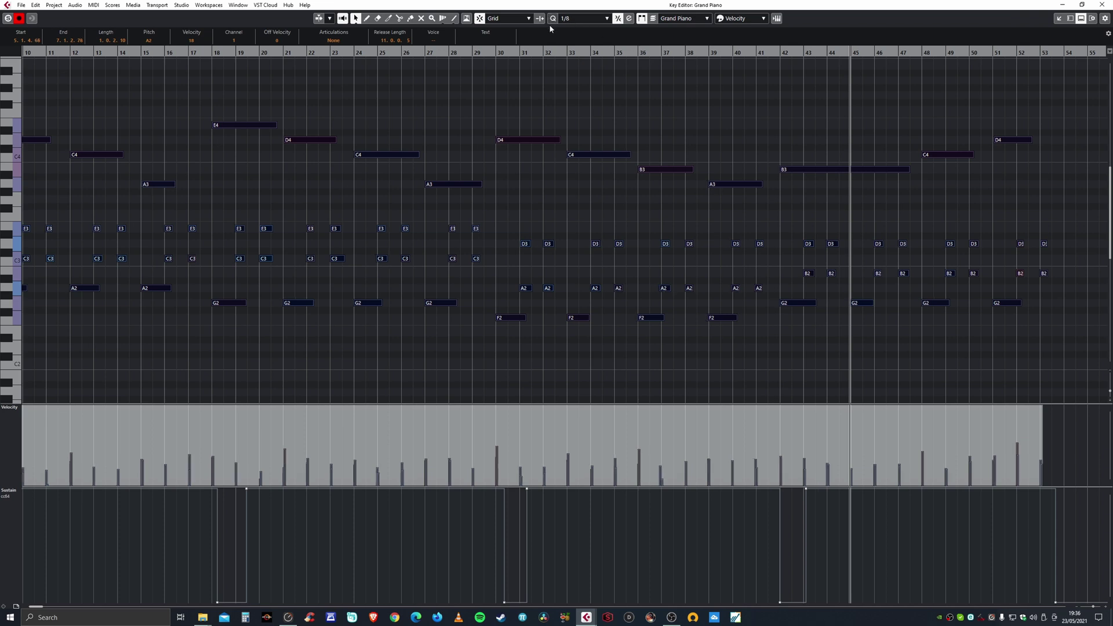
- Review the settings in the Quantize Panel, then close the panel and the Grand Piano editor
left_click(629, 18)
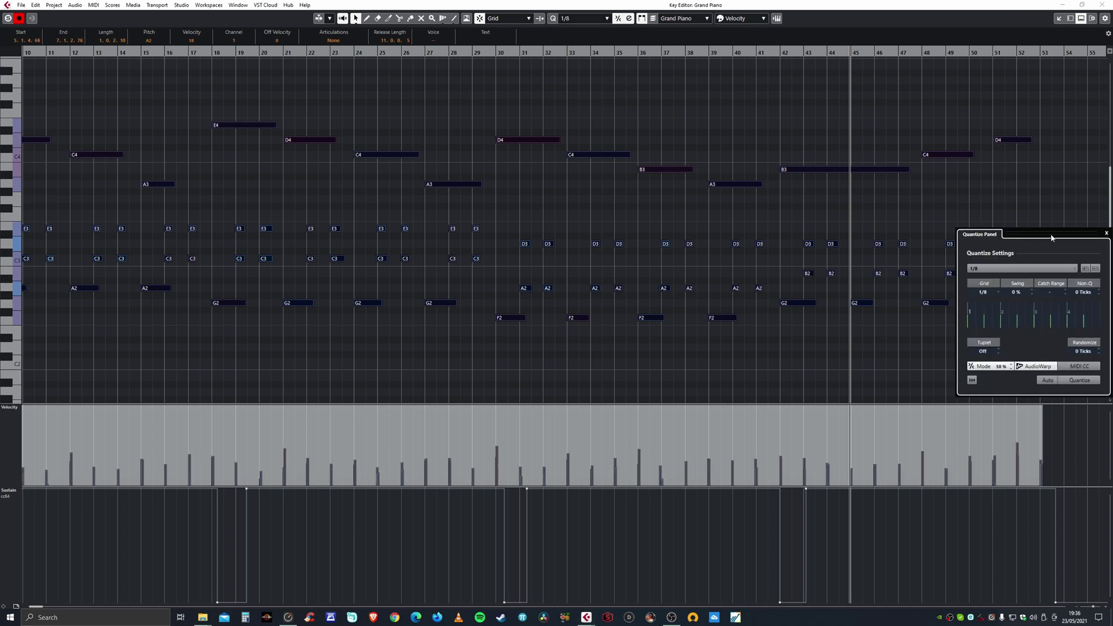
left_click_drag(1052, 237, 554, 173)
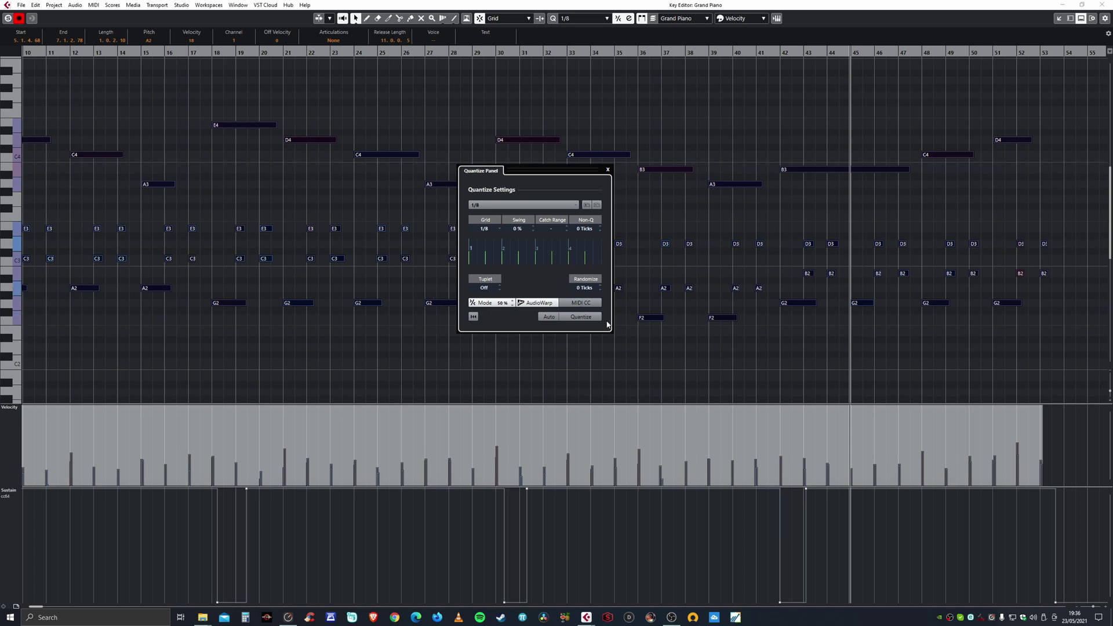
left_click(609, 170)
left_click(1102, 5)
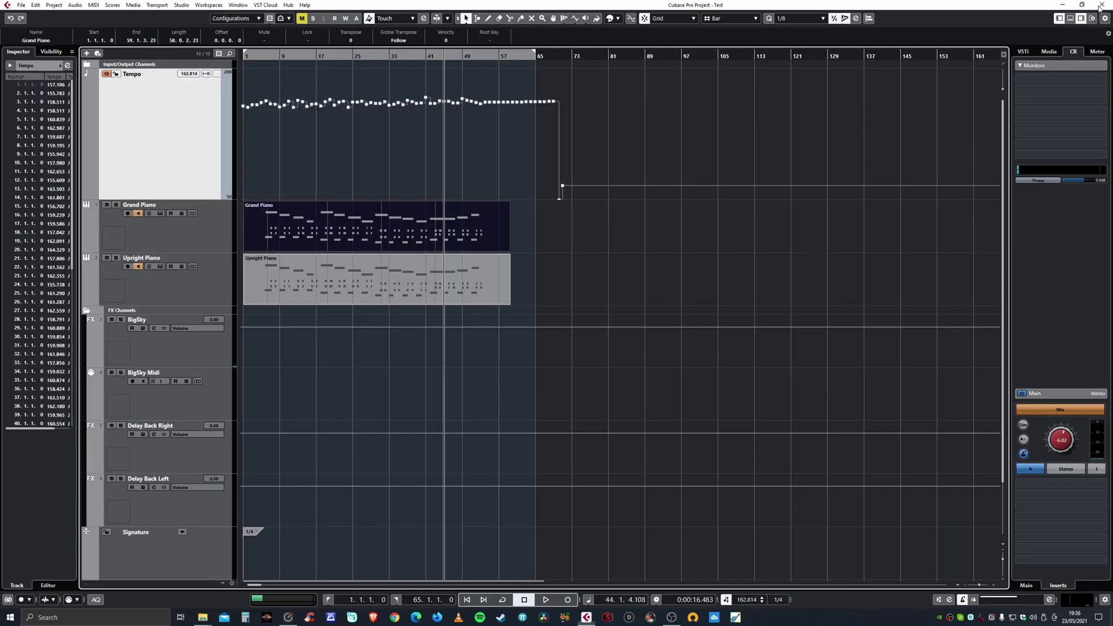
- Quantize all notes of the Upright Piano part to 1/8 in the Key Editor and close the editor
left_click(585, 256)
double_click(378, 273)
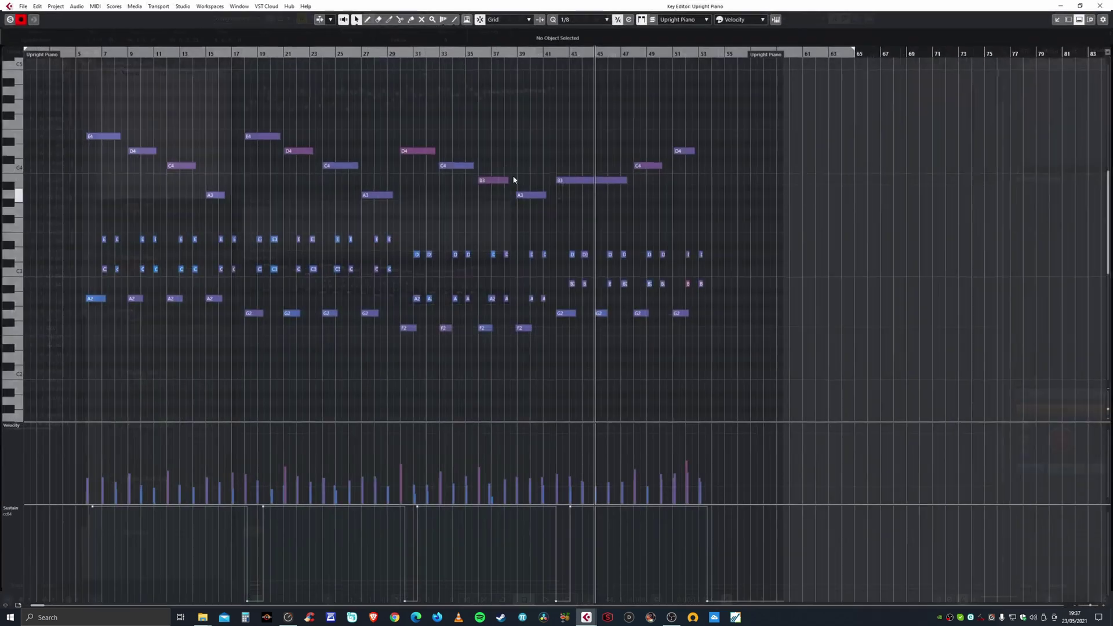
left_click_drag(807, 111, 64, 351)
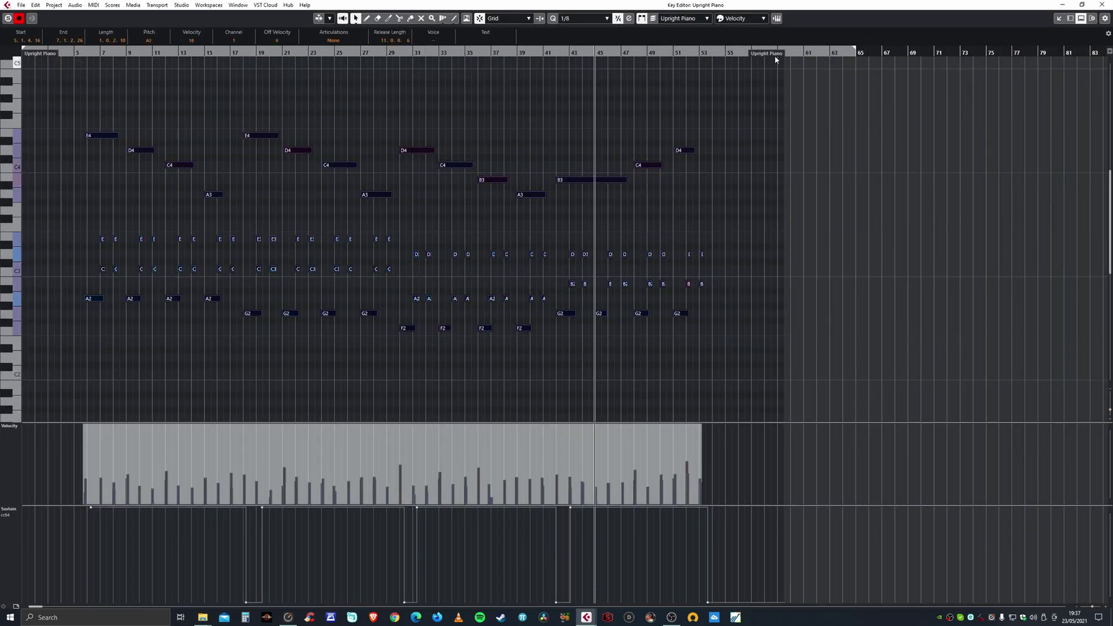
left_click(606, 19)
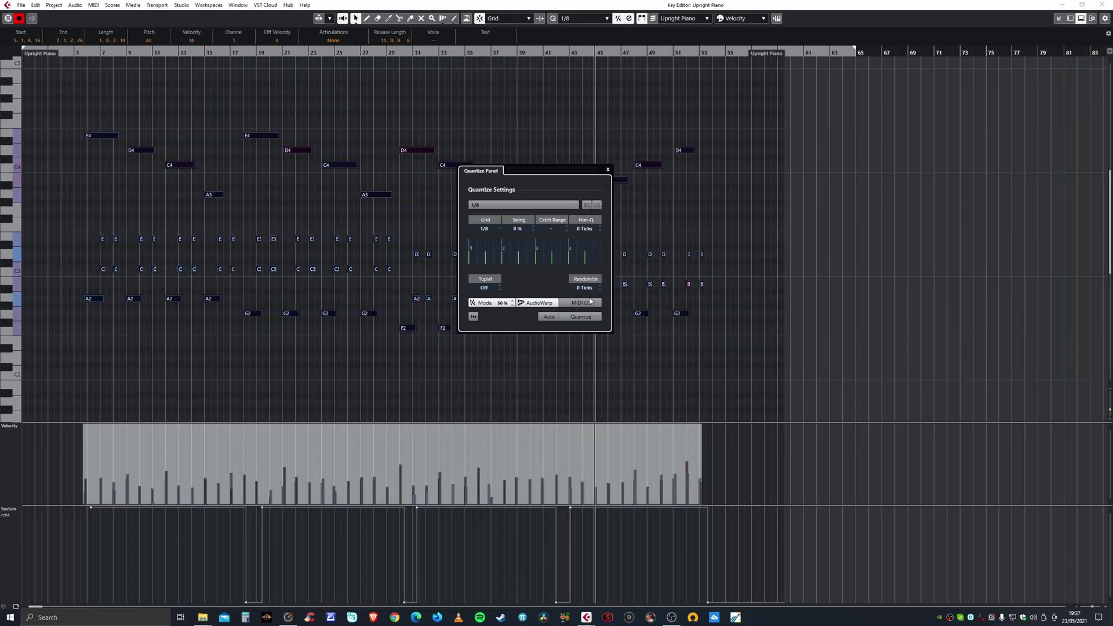
left_click(589, 318)
left_click(605, 170)
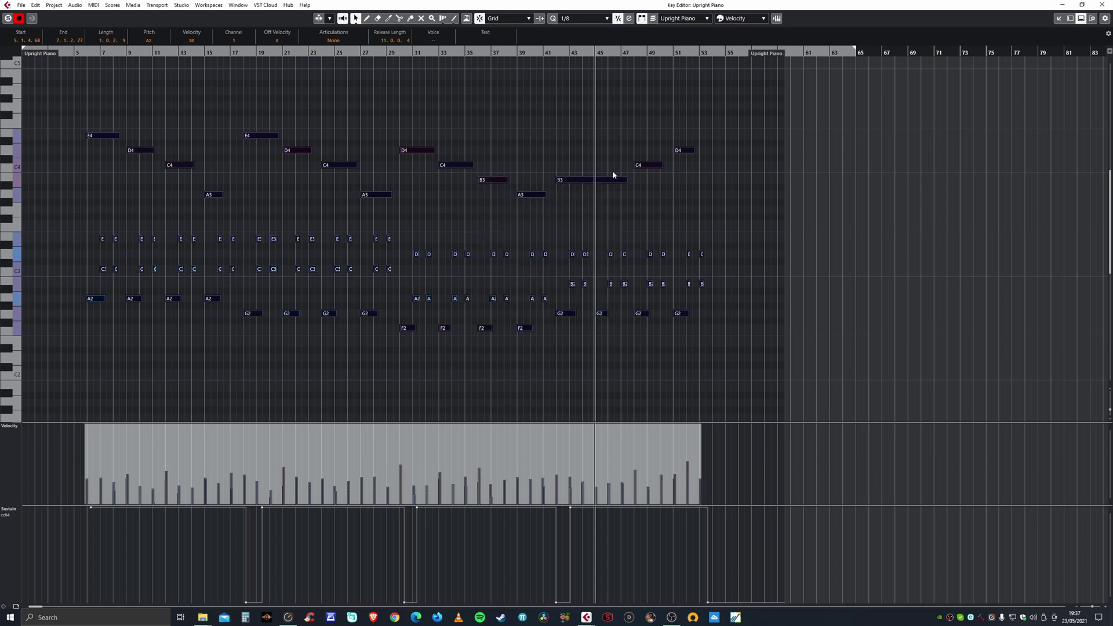
left_click(1105, 5)
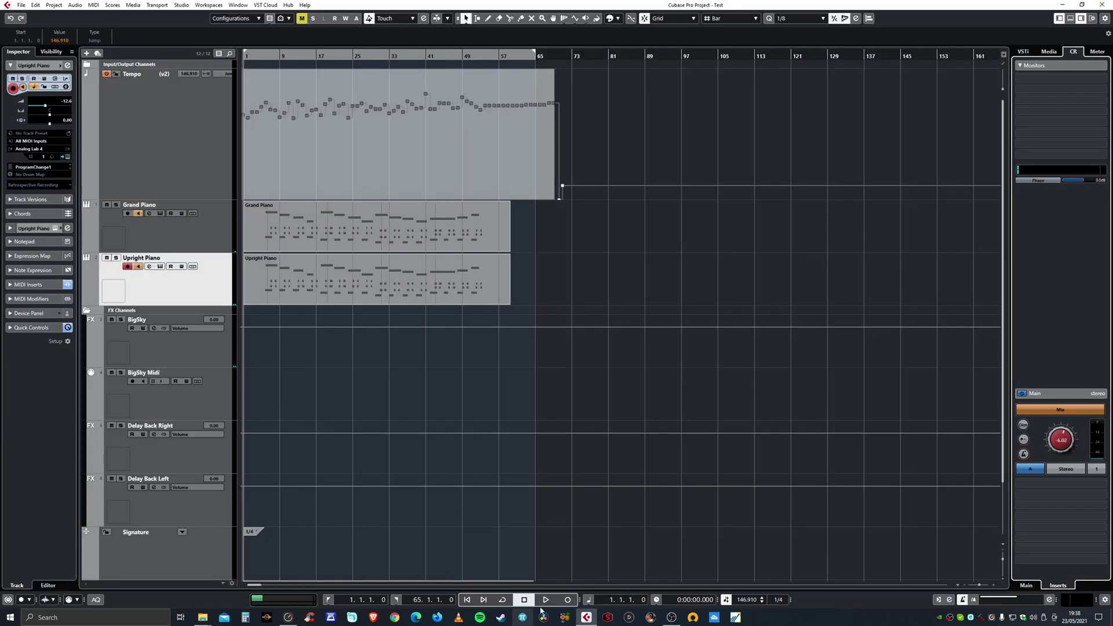
- Audition the quantized piano tracks from the project start and stop playback around bar 19
left_click(546, 599)
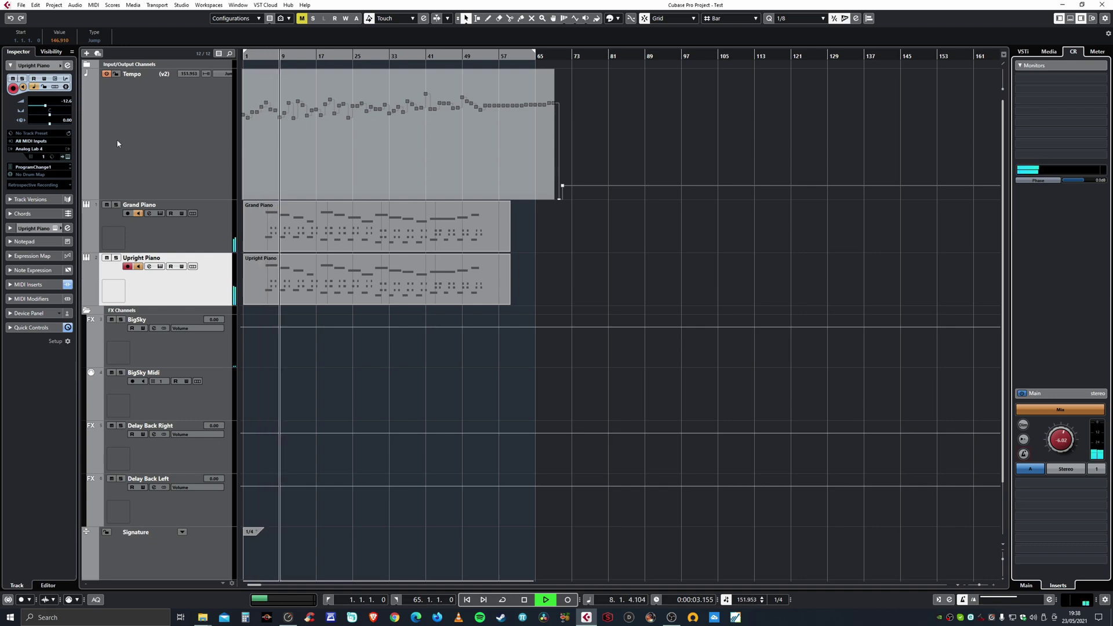
left_click(66, 86)
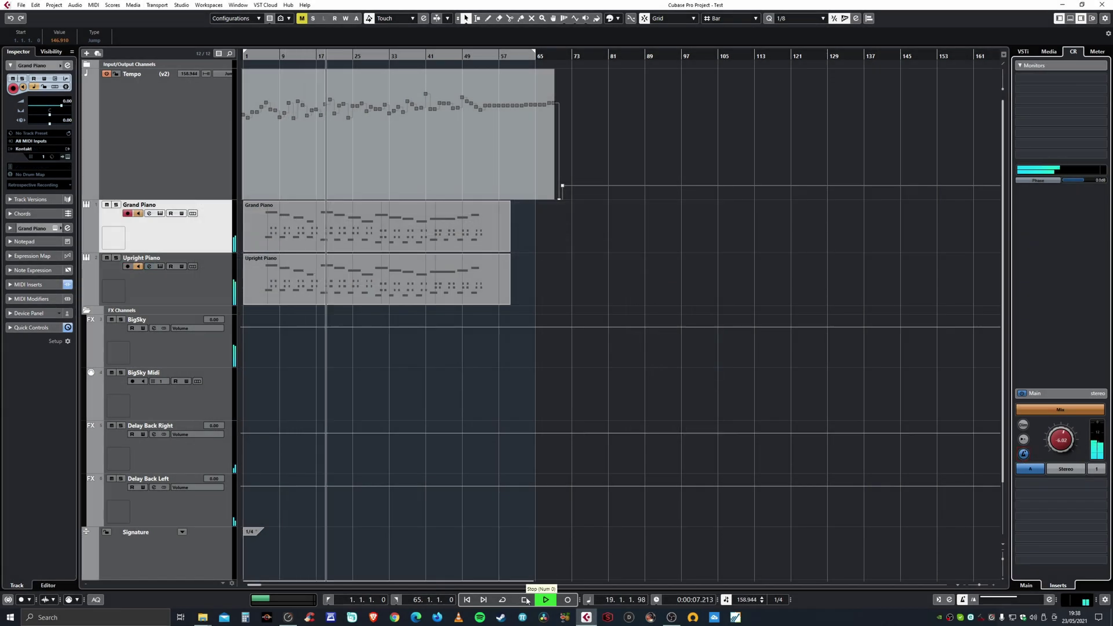
key("space")
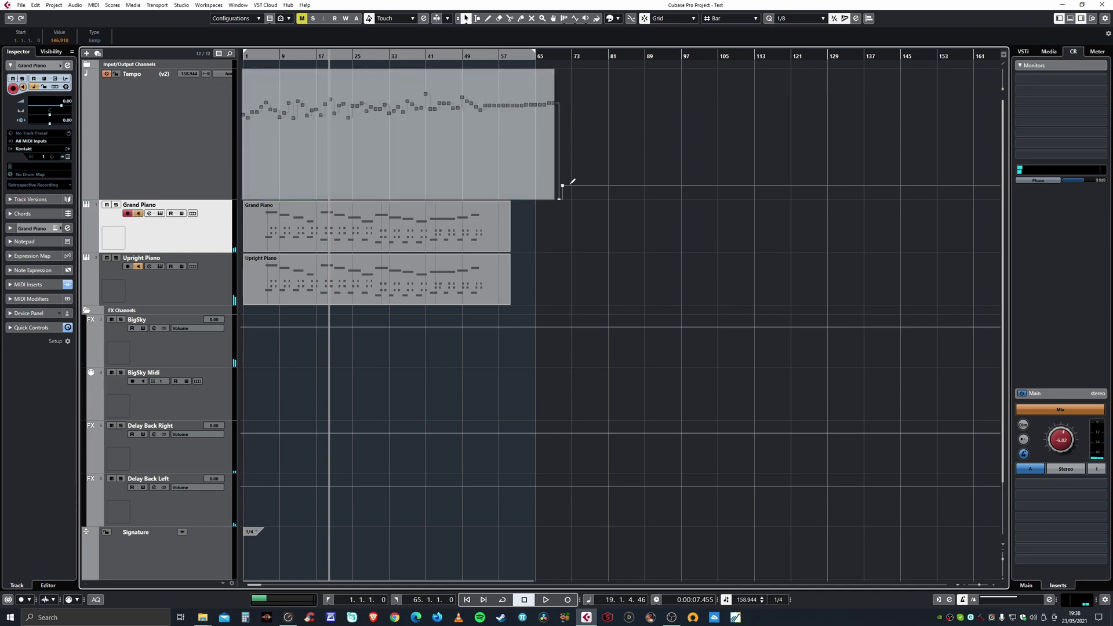
- Rescale the selected tempo points vertically, ending with the first point at about 151 BPM
left_click_drag(551, 134, 554, 148)
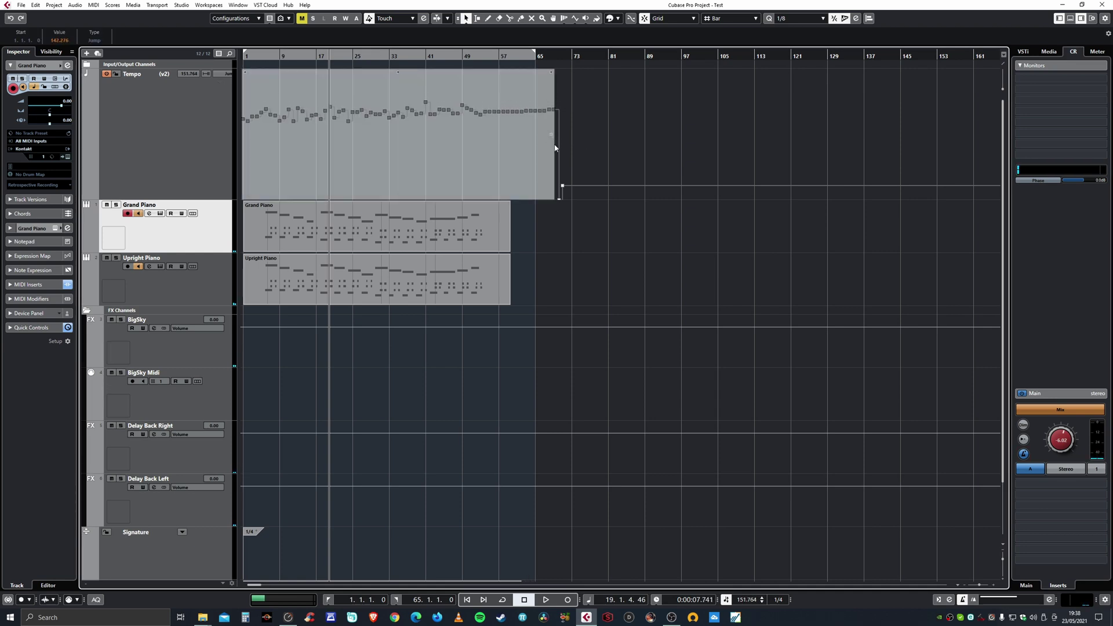
left_click_drag(399, 69, 398, 72)
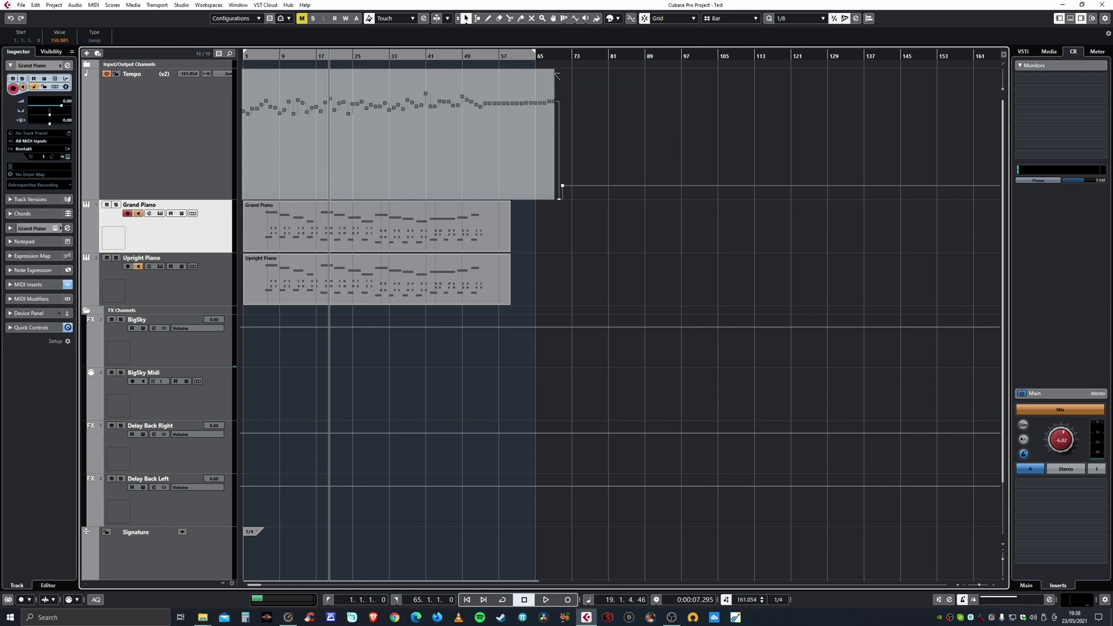
- Tilt the selected tempo points so the tempo slows gradually toward the end, and play from the project start
left_click_drag(555, 74, 548, 123)
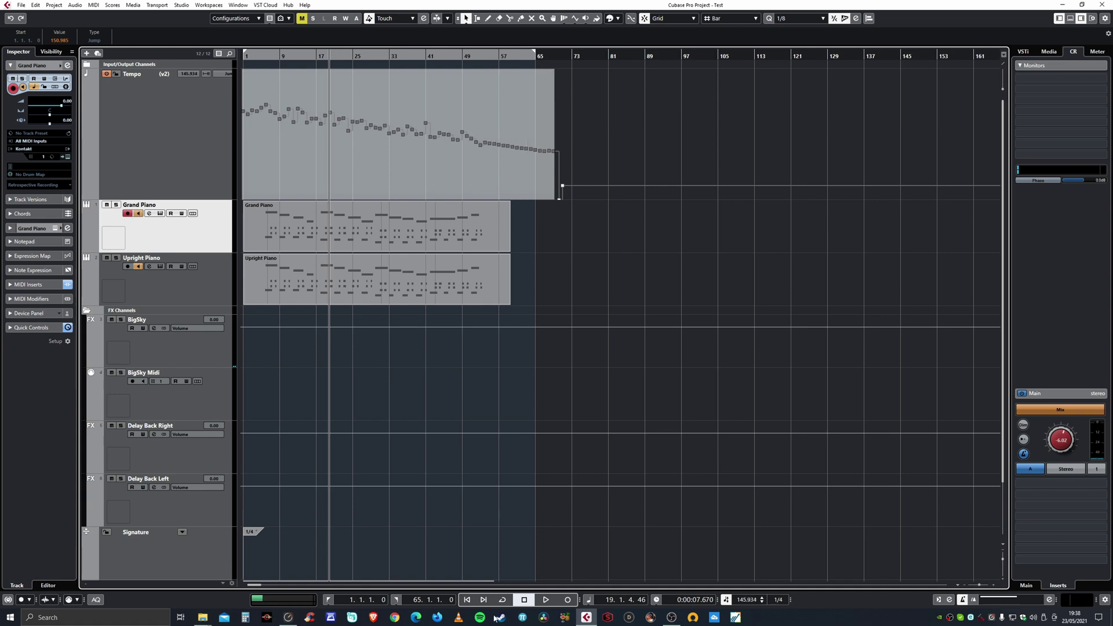
left_click(468, 600)
left_click(545, 601)
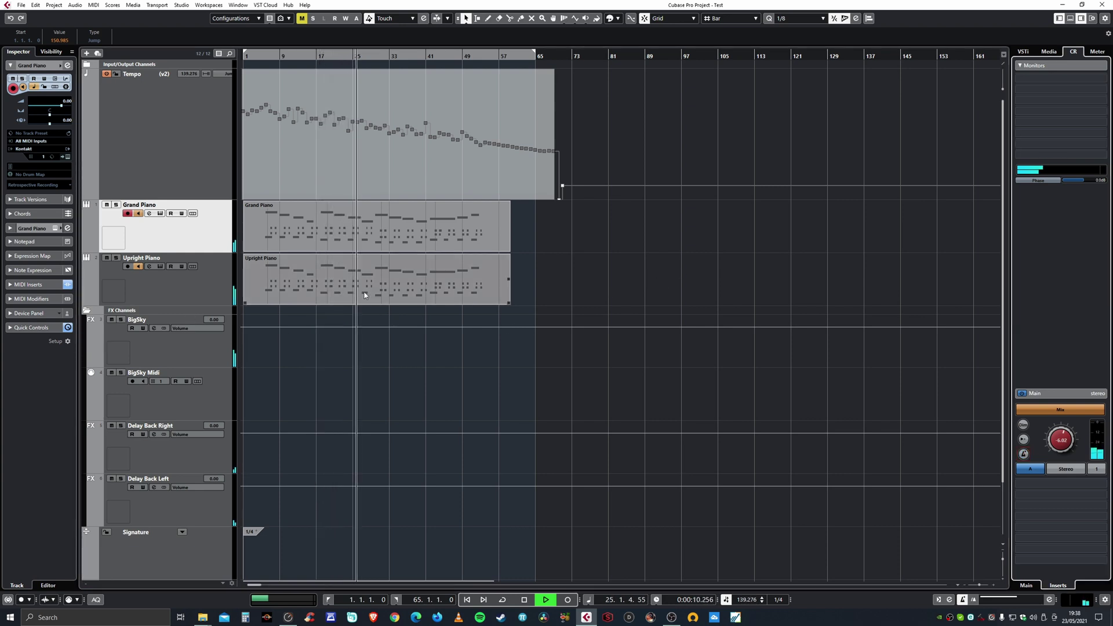
- Examine the muted Test audio track and the two piano parts against the tempo curve during playback
scroll(388, 290, "down", 2)
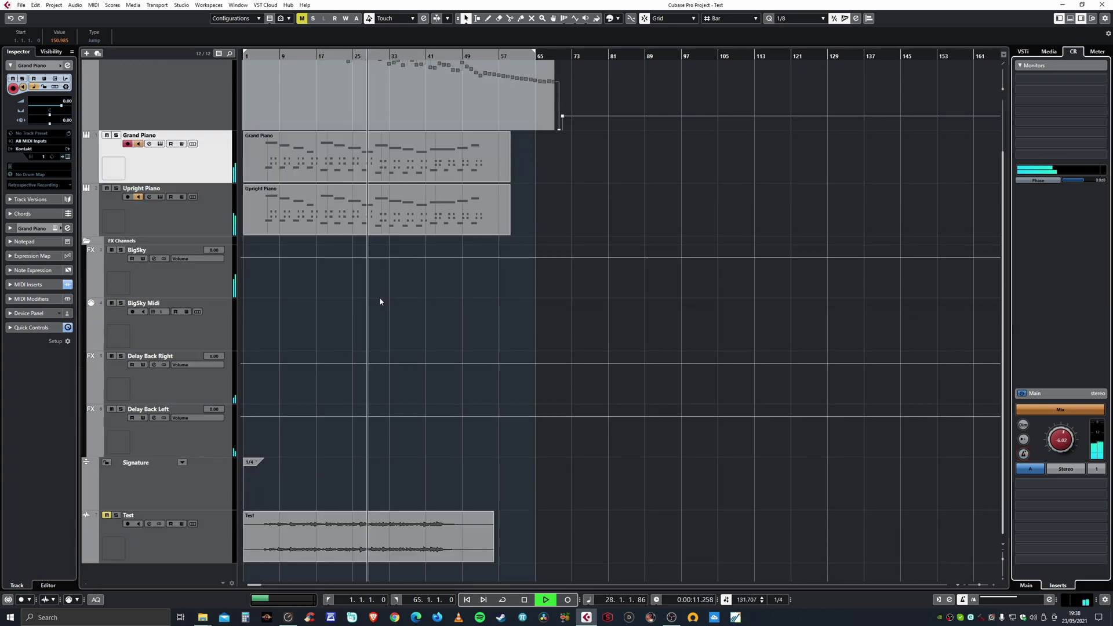
left_click(204, 552)
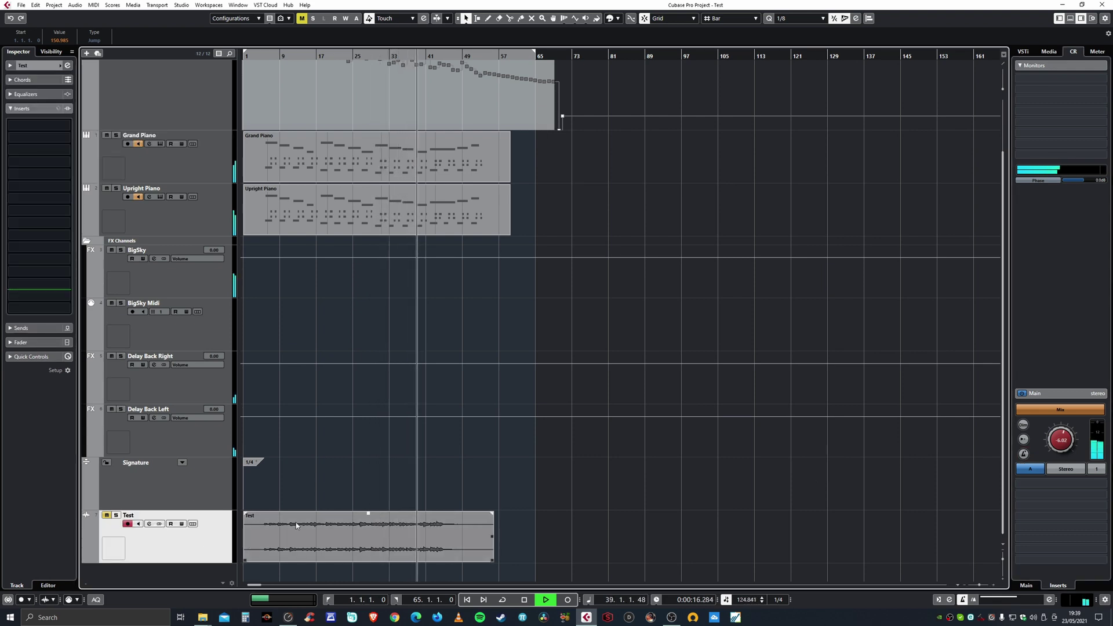
left_click(284, 546)
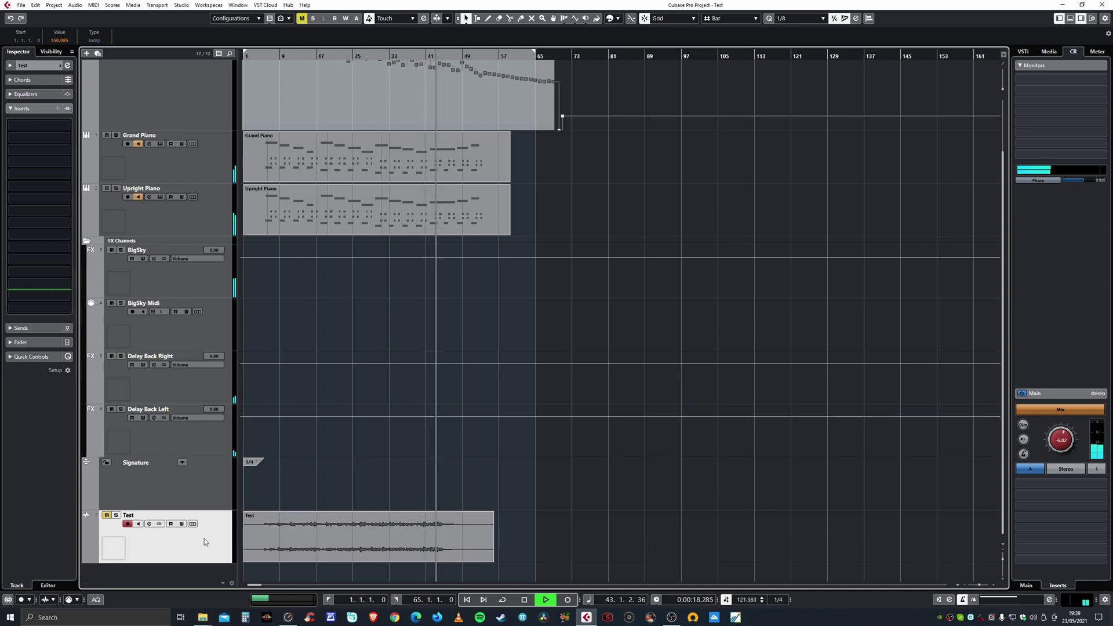
scroll(524, 154, "up", 2)
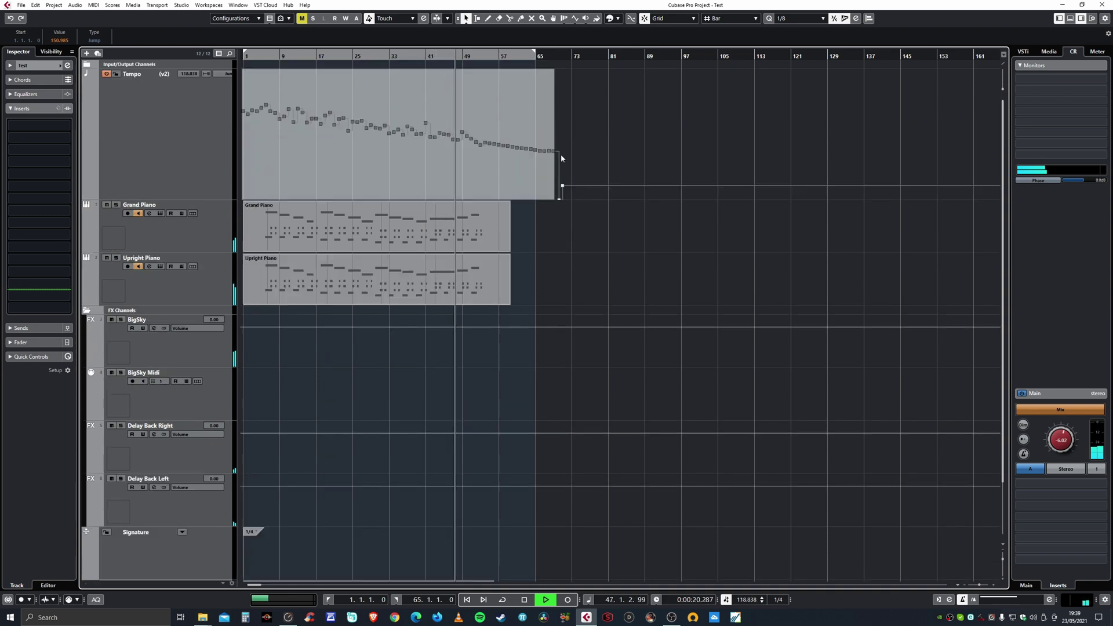
left_click(405, 219)
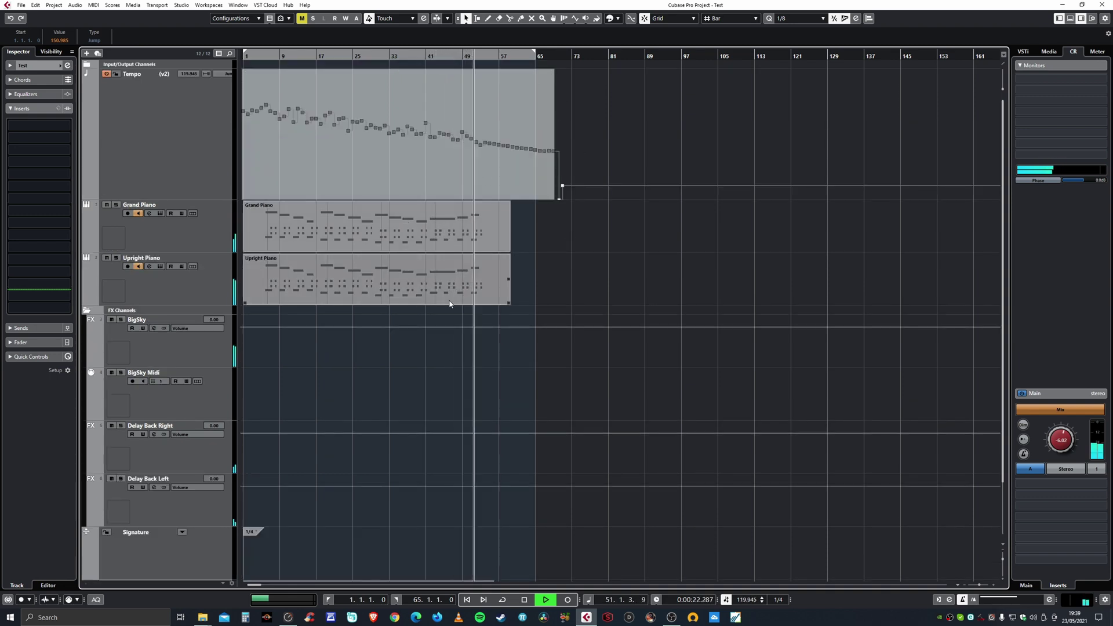
left_click(556, 233)
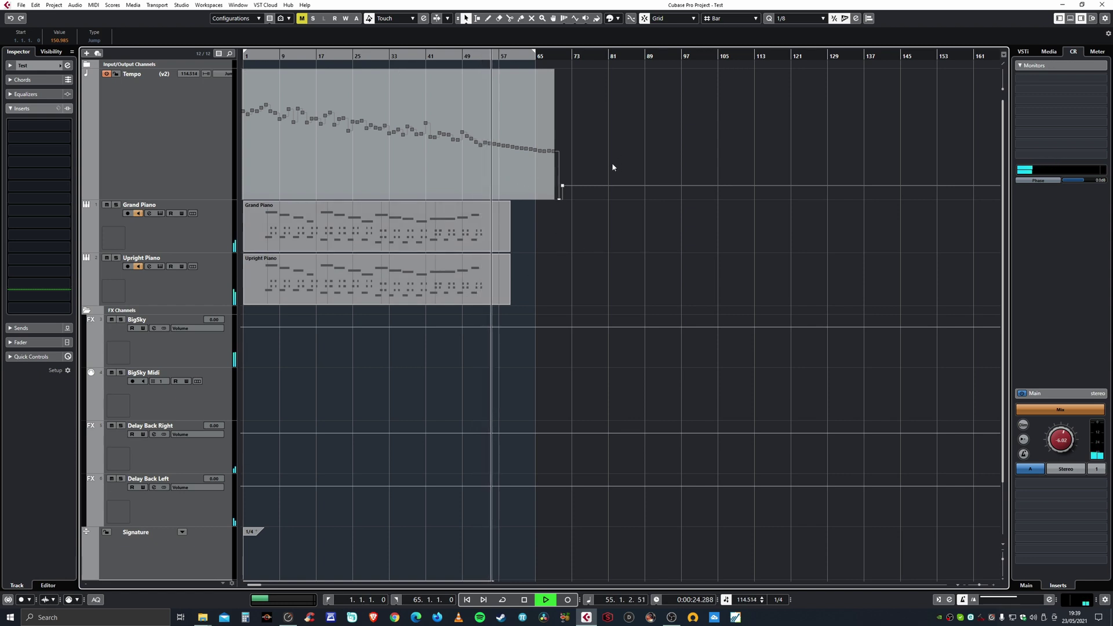
- Undo the tempo tilt and start playback from the beginning of the project
key("ctrl+z")
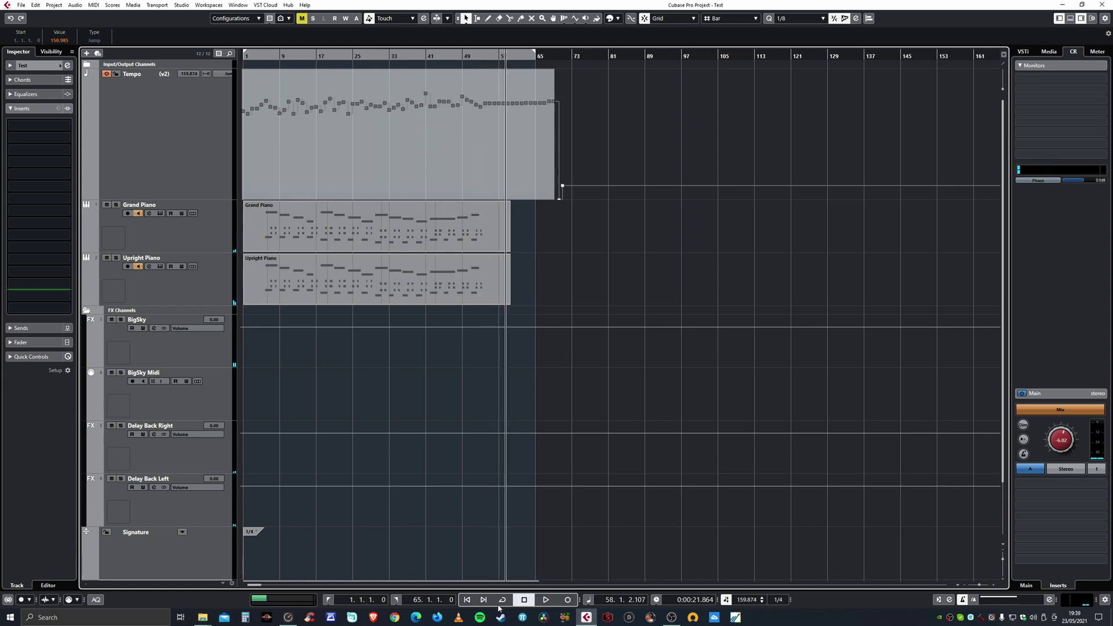
left_click(468, 601)
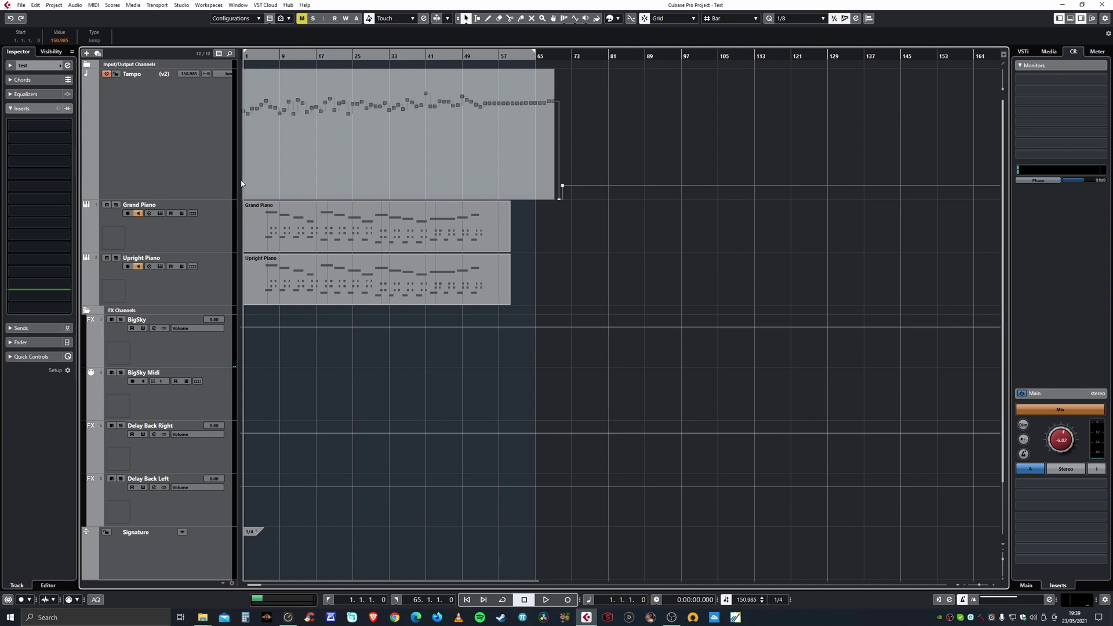
left_click(545, 600)
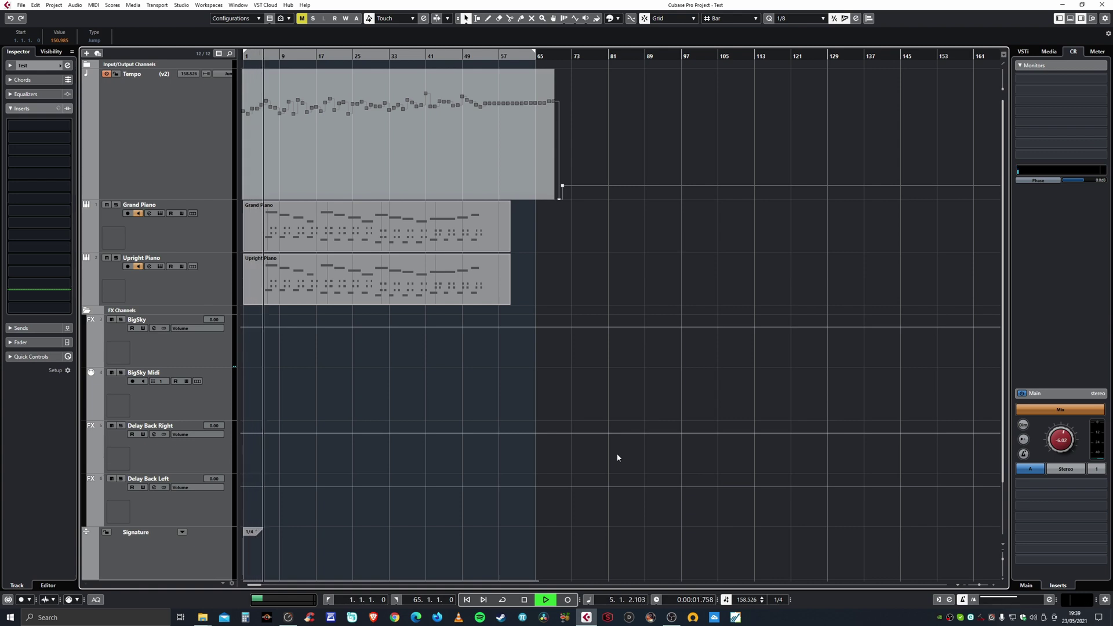